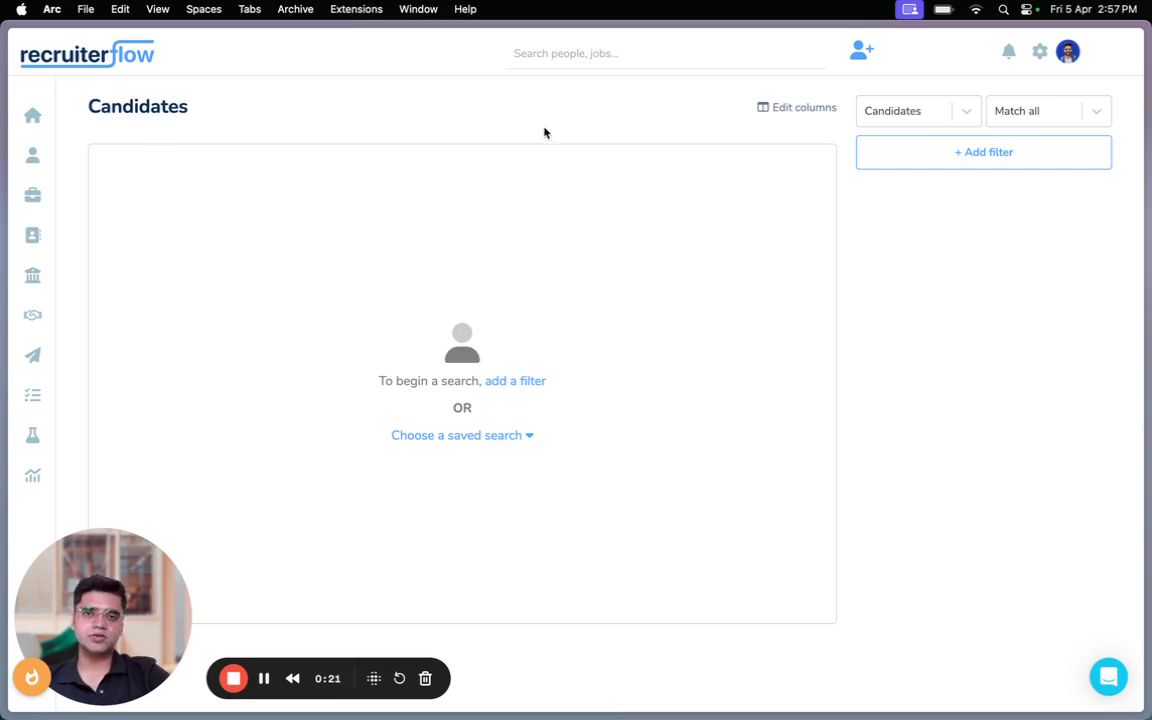
Add a Boolean search (Files) filter with the query "sales manager" in quotation marks and apply it.
{"action": "left_click", "coordinate": [981, 155]}
{"action": "type", "text": "boo"}
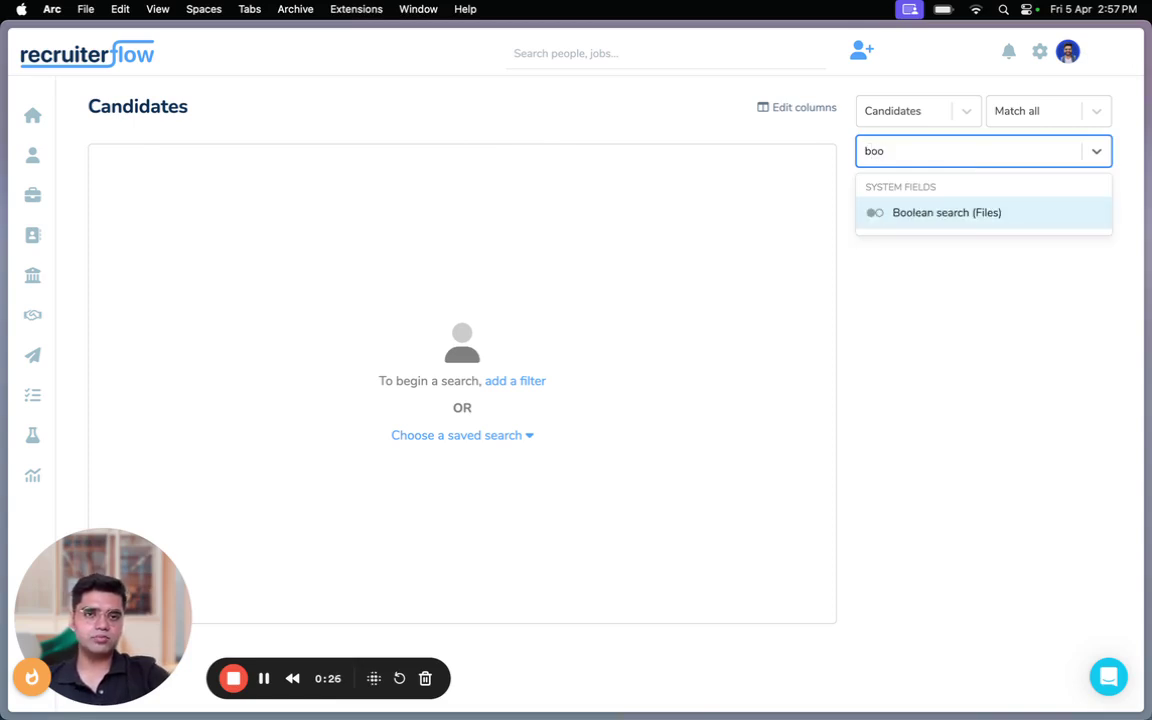
{"action": "left_click", "coordinate": [965, 214]}
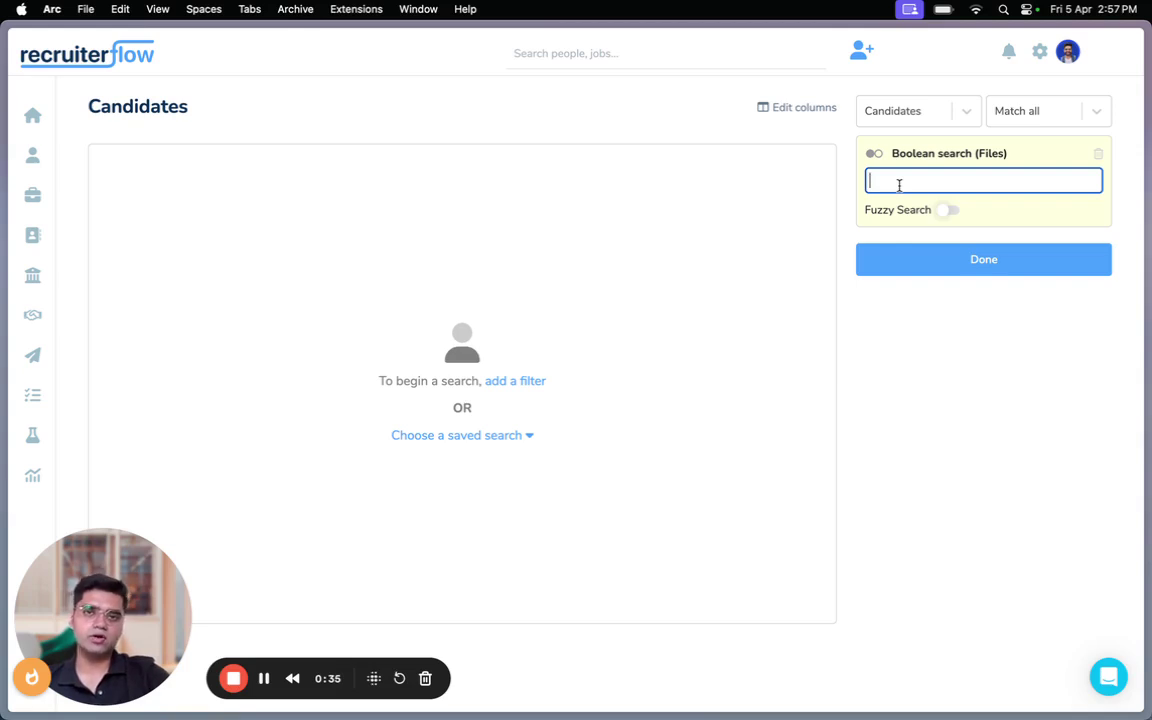
{"action": "type", "text": "\"sa"}
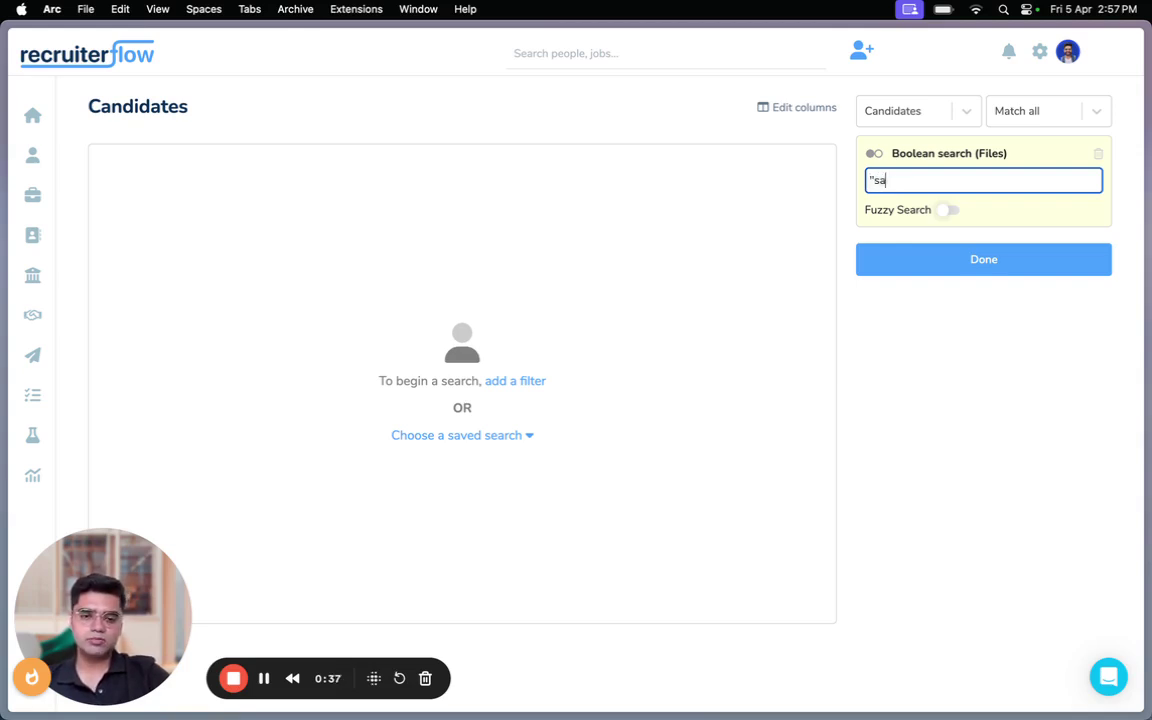
{"action": "type", "text": "les m"}
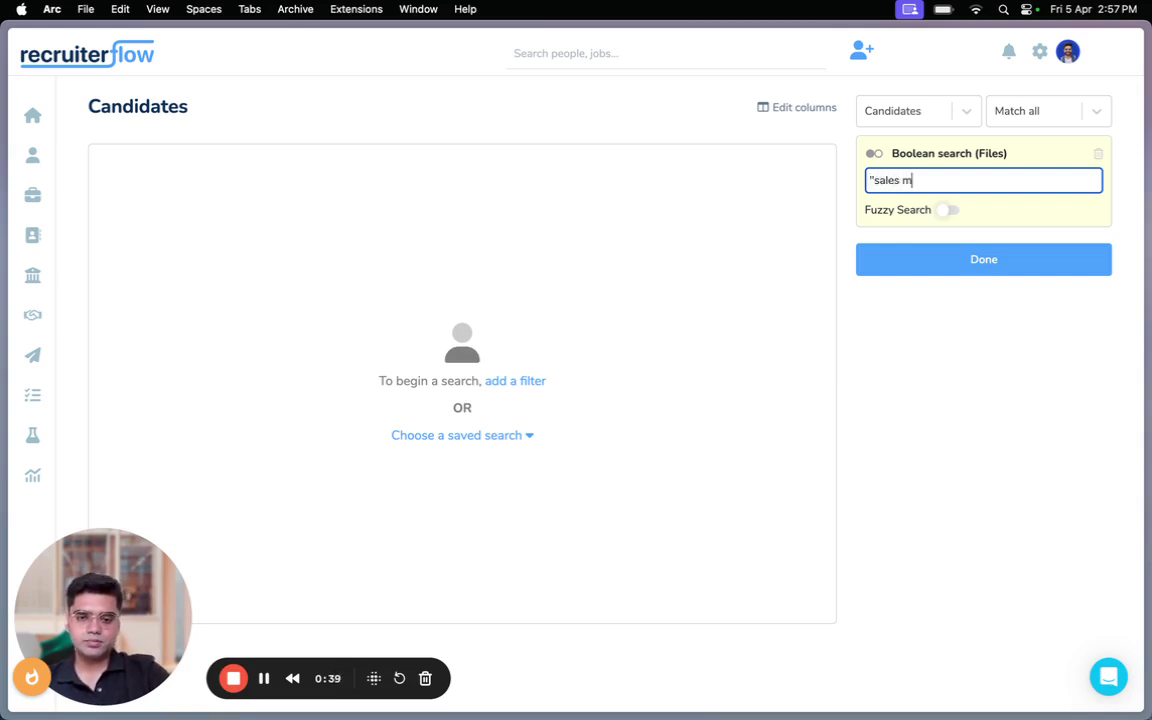
{"action": "type", "text": "anager\""}
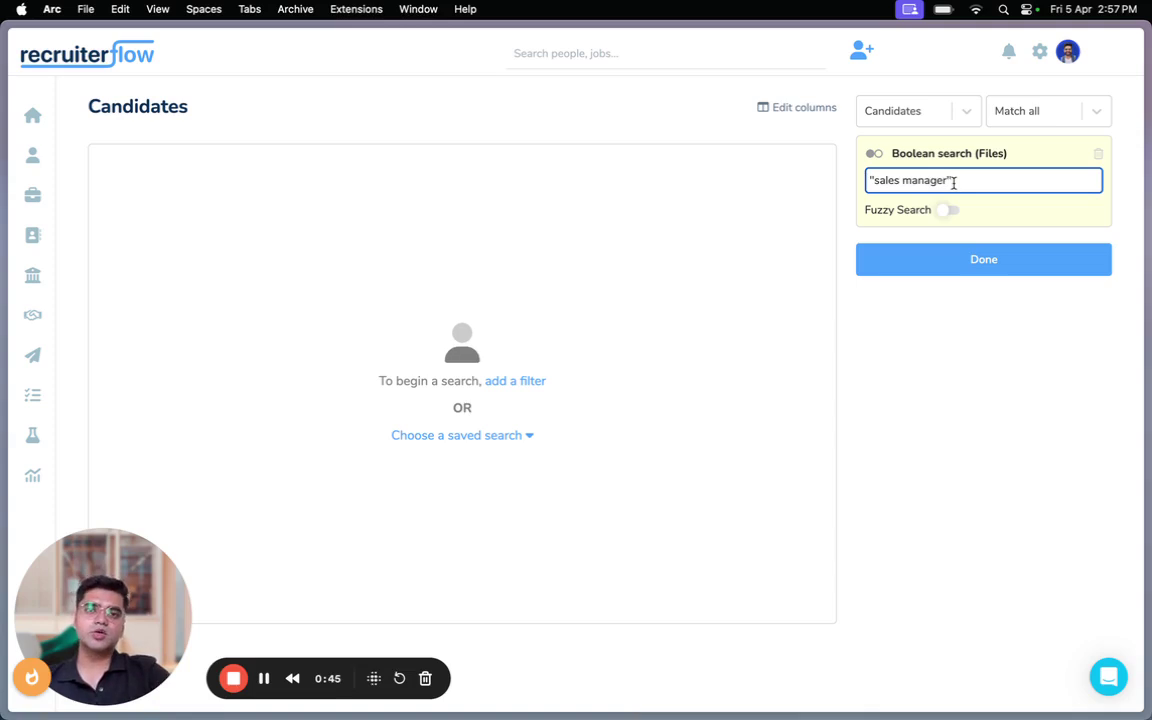
{"action": "left_click", "coordinate": [980, 270]}
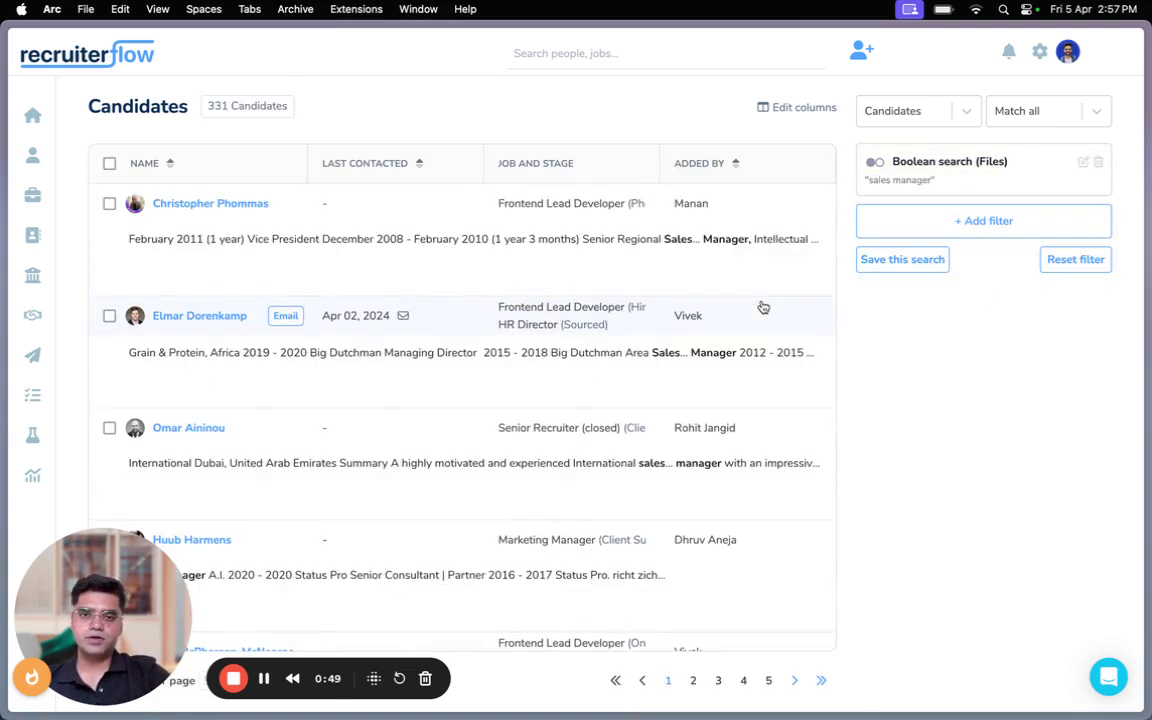
Expand the matched file excerpts of the first three candidates to read where "sales manager" occurs.
{"action": "left_click", "coordinate": [676, 241]}
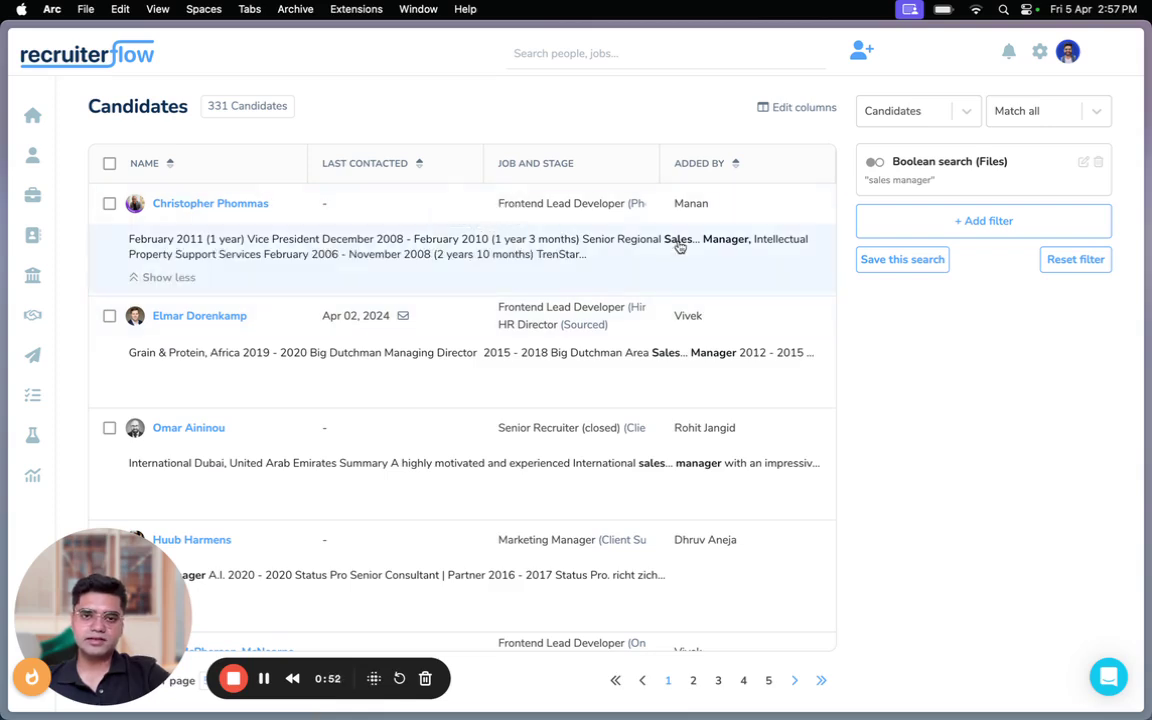
{"action": "left_click", "coordinate": [619, 364]}
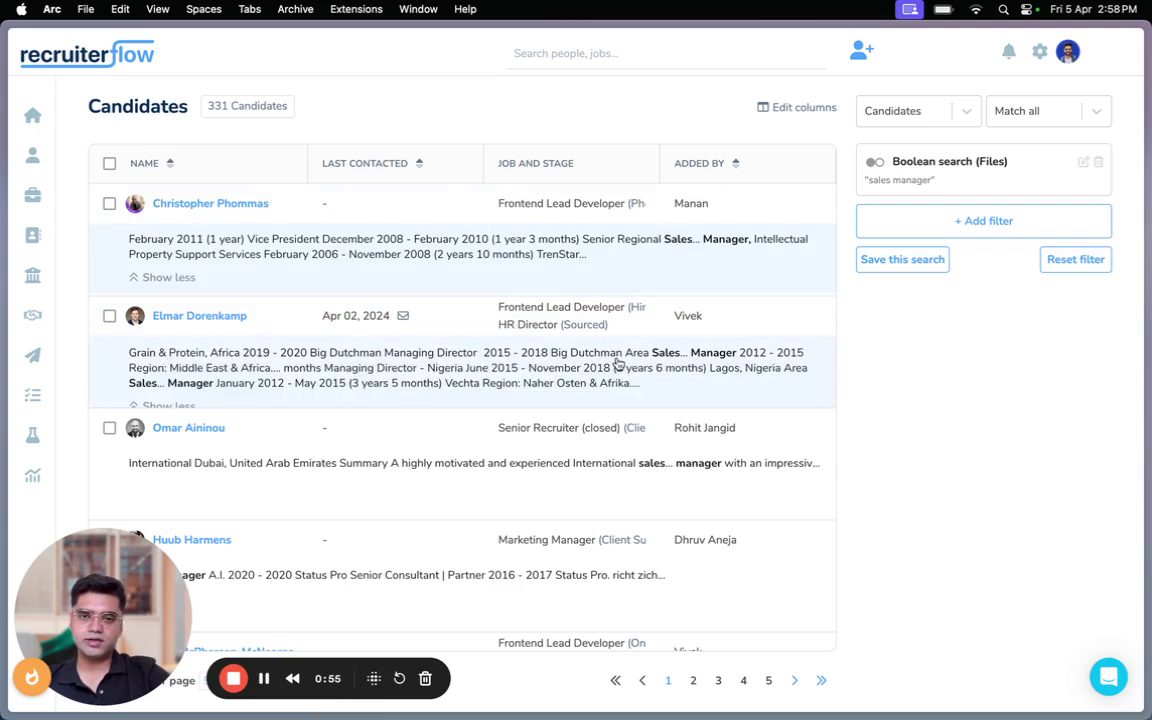
{"action": "left_click", "coordinate": [613, 464]}
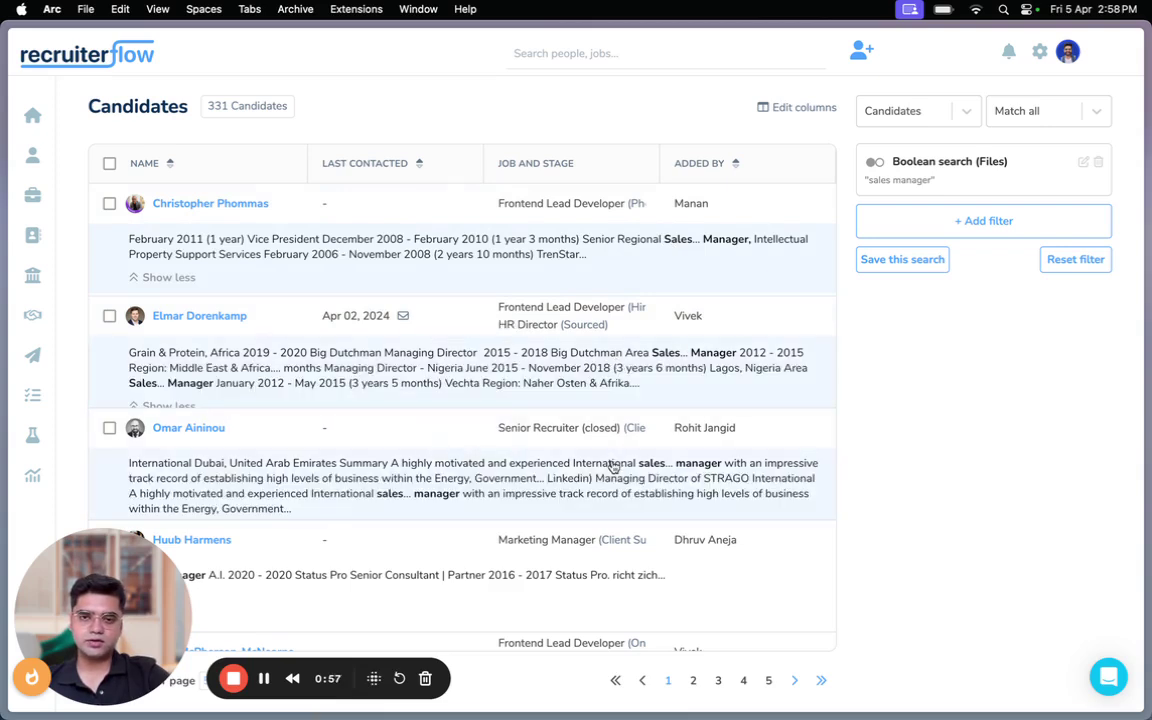
{"action": "scroll", "coordinate": [613, 467], "scroll_direction": "down", "scroll_amount": 2}
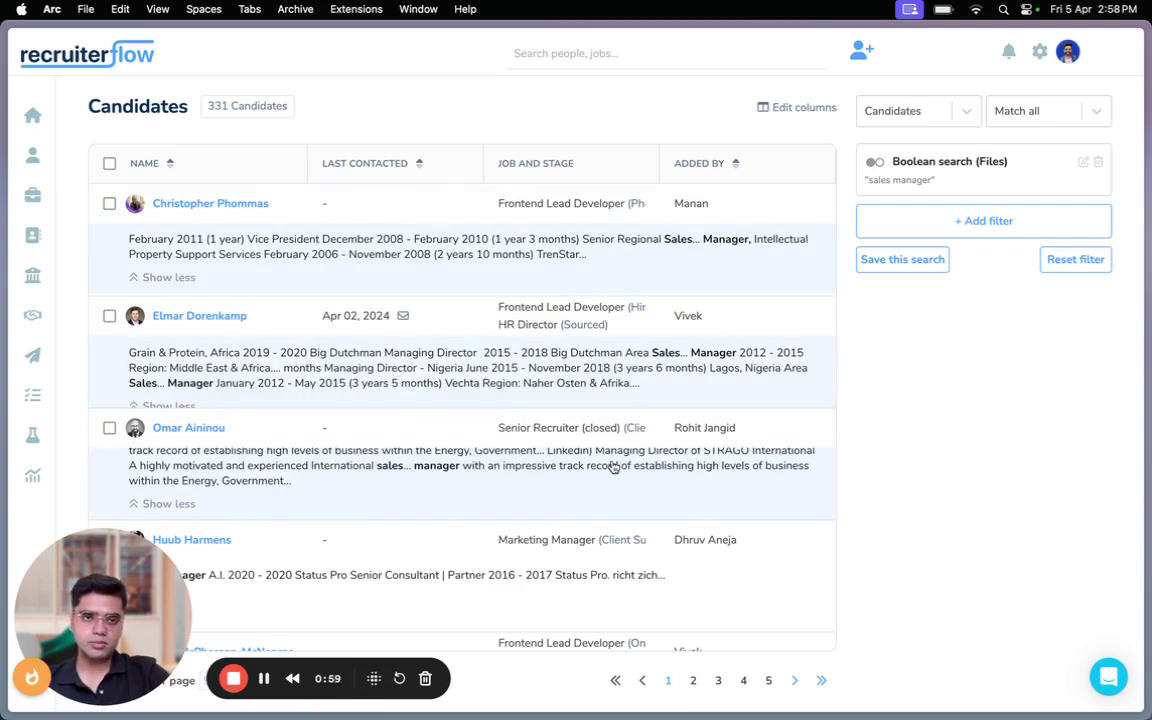
Change the Boolean search query to marketin, turn on Fuzzy Search and apply the filter.
{"action": "left_click", "coordinate": [950, 175]}
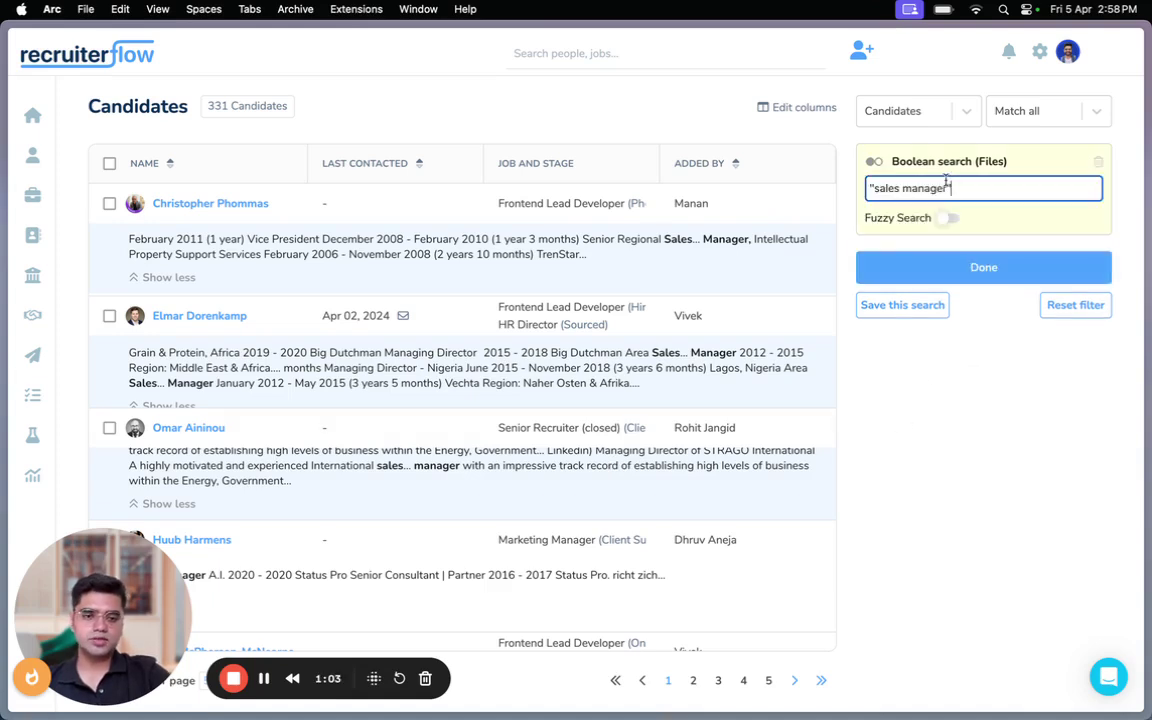
{"action": "key", "text": "super+a"}
{"action": "key", "text": "BackSpace"}
{"action": "type", "text": "marketin"}
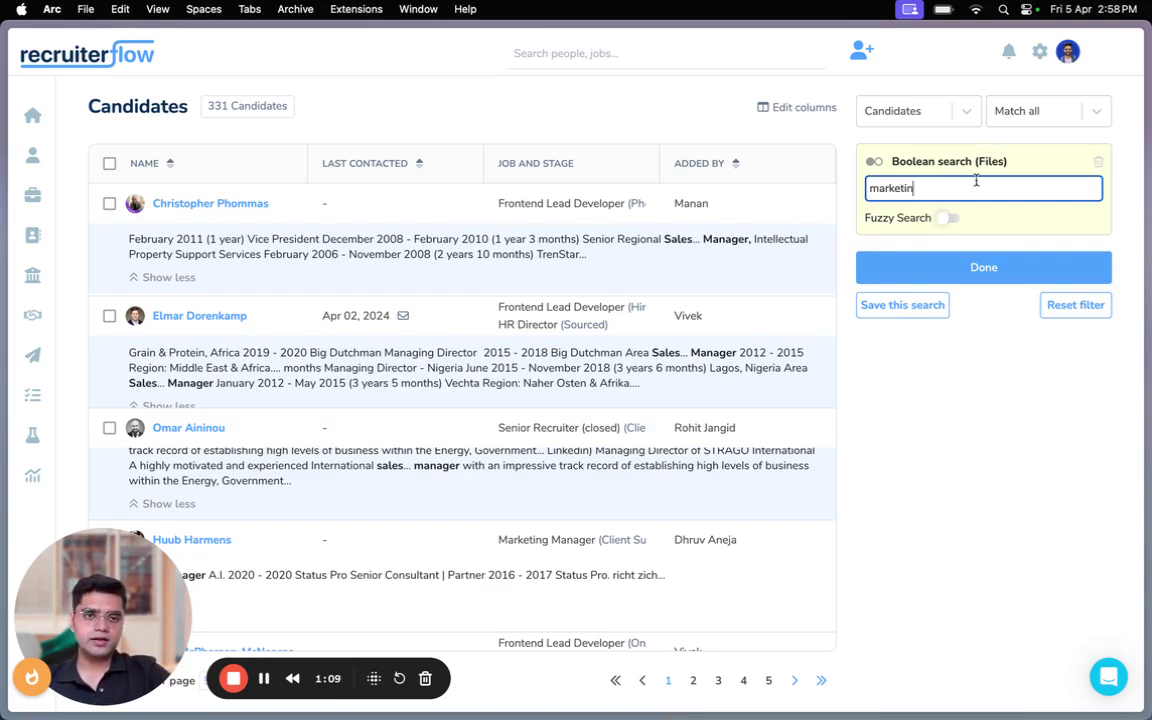
{"action": "left_click", "coordinate": [944, 226]}
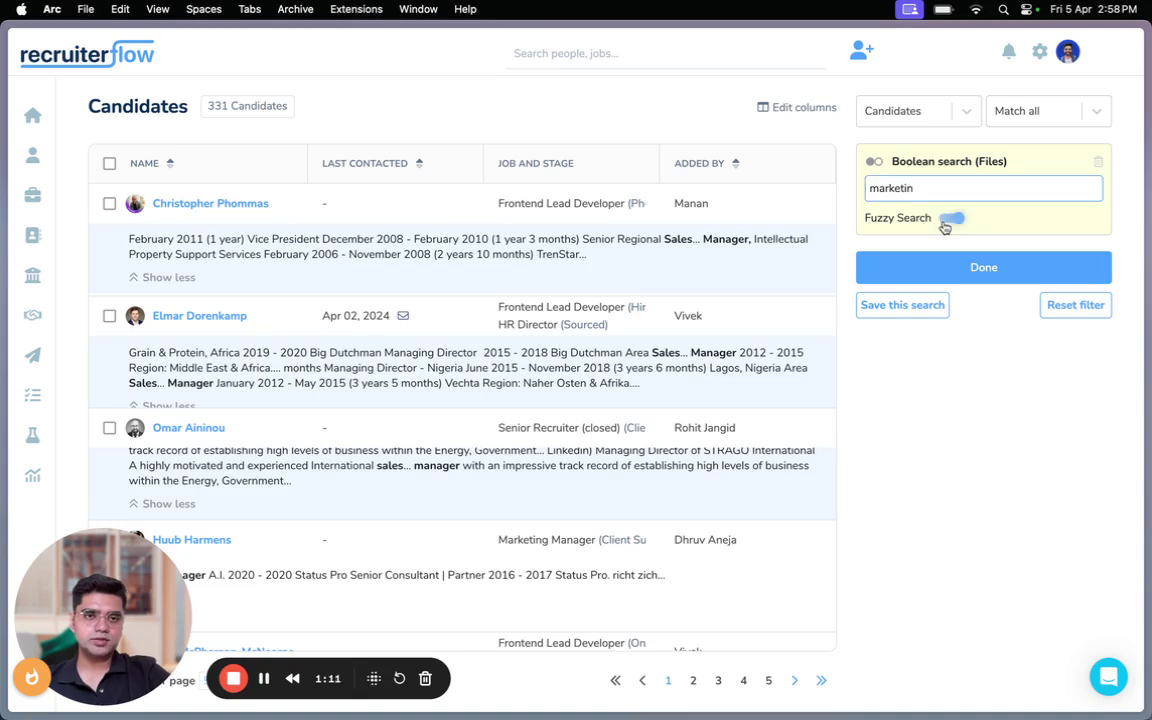
{"action": "left_click", "coordinate": [985, 276]}
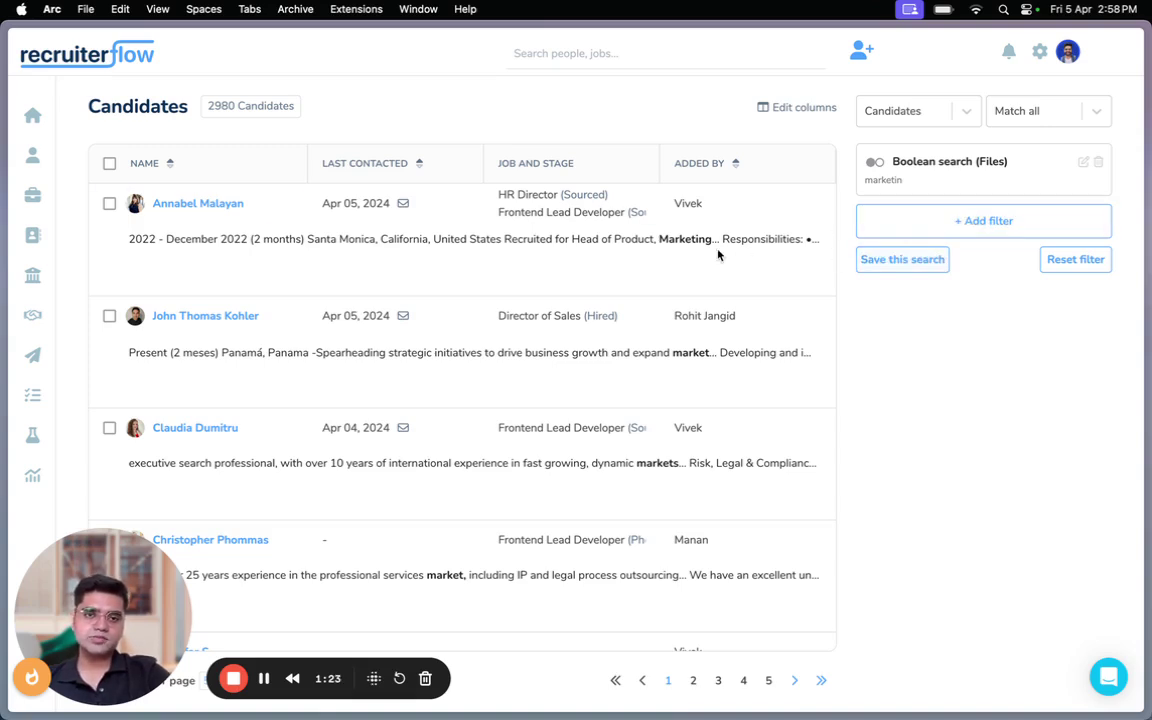
Expand the excerpts of the first three candidates to examine the fuzzy matches for marketin.
{"action": "left_click", "coordinate": [684, 244]}
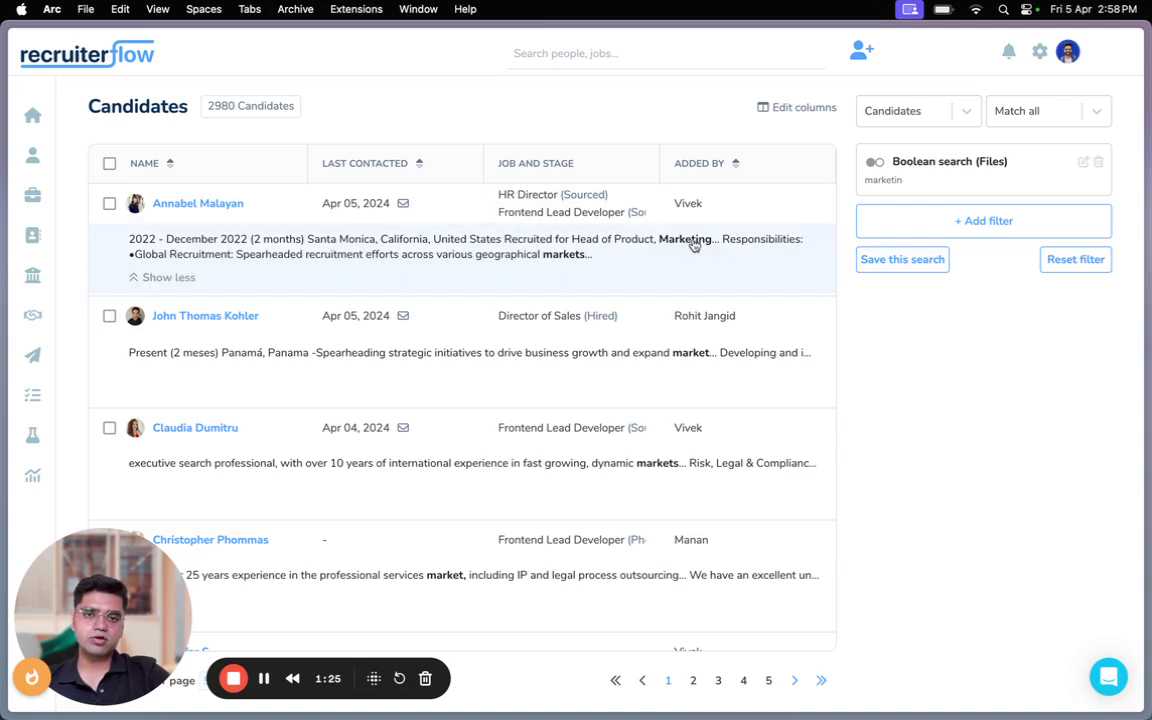
{"action": "left_click", "coordinate": [697, 352]}
{"action": "left_click", "coordinate": [676, 465]}
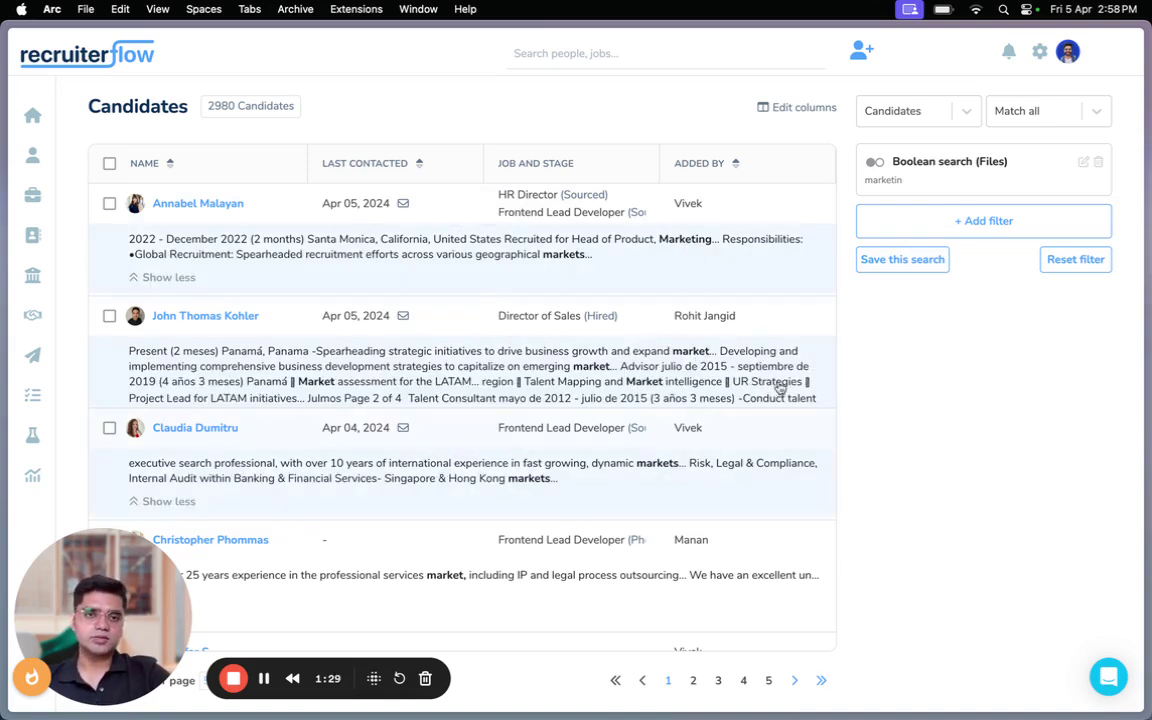
Replace the Boolean query with "sales manager" NOT retail, turn off Fuzzy Search and apply the filter.
{"action": "left_click", "coordinate": [921, 180]}
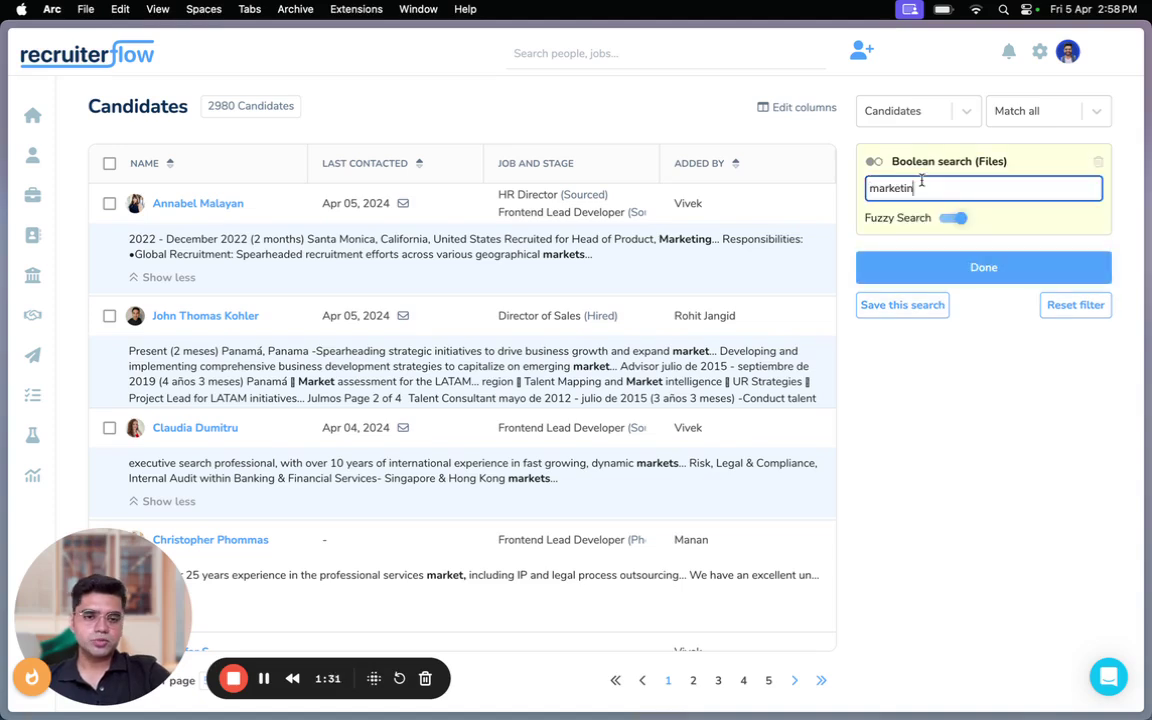
{"action": "key", "text": "BackSpace"}
{"action": "key", "text": "BackSpace"}
{"action": "key", "text": "BackSpace"}
{"action": "key", "text": "BackSpace"}
{"action": "key", "text": "BackSpace"}
{"action": "key", "text": "BackSpace"}
{"action": "key", "text": "BackSpace"}
{"action": "key", "text": "BackSpace"}
{"action": "type", "text": "\"sa"}
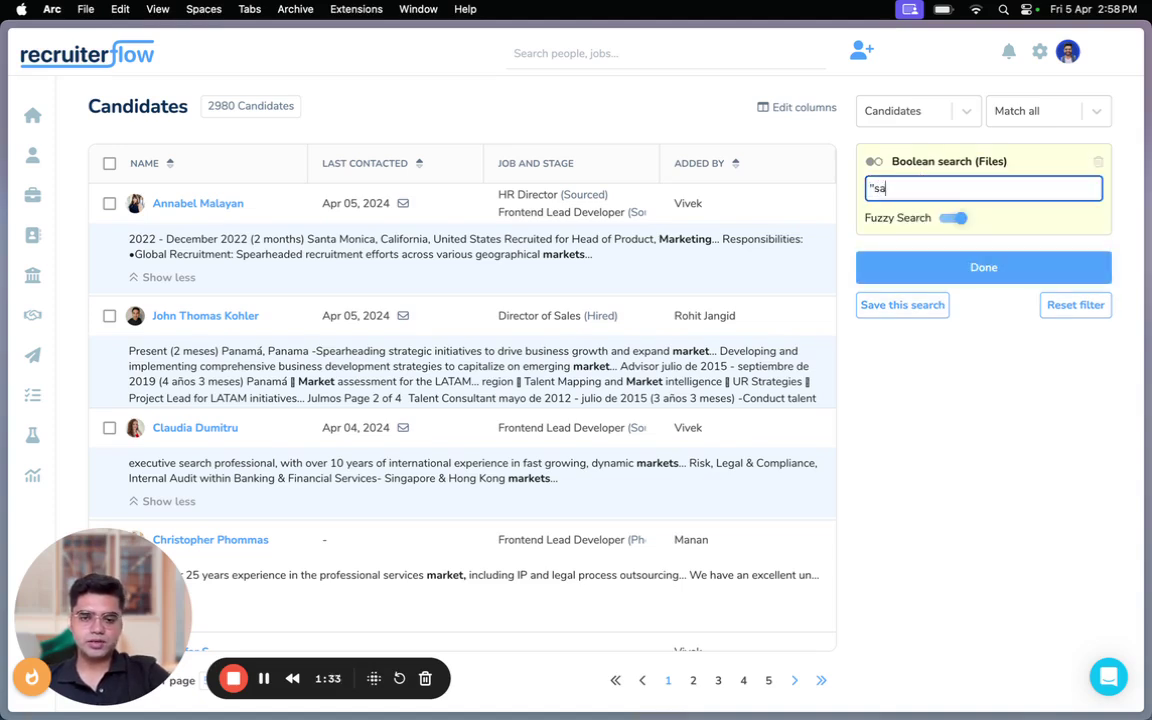
{"action": "type", "text": "les manager\""}
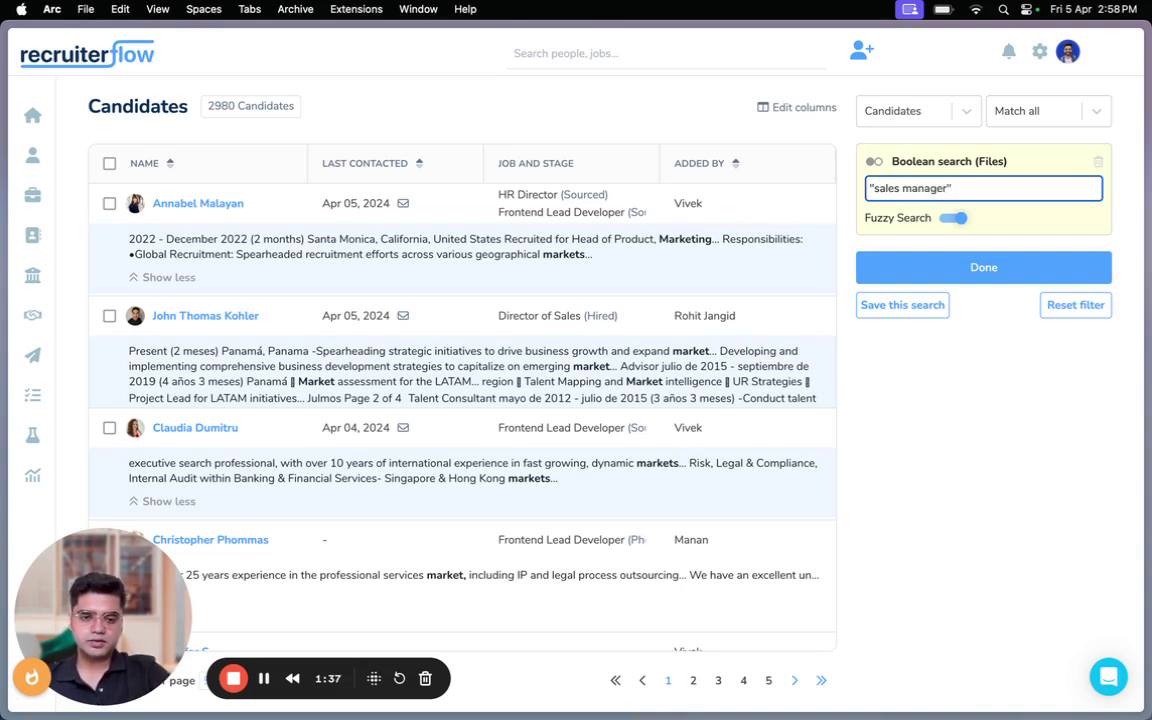
{"action": "type", "text": " Not"}
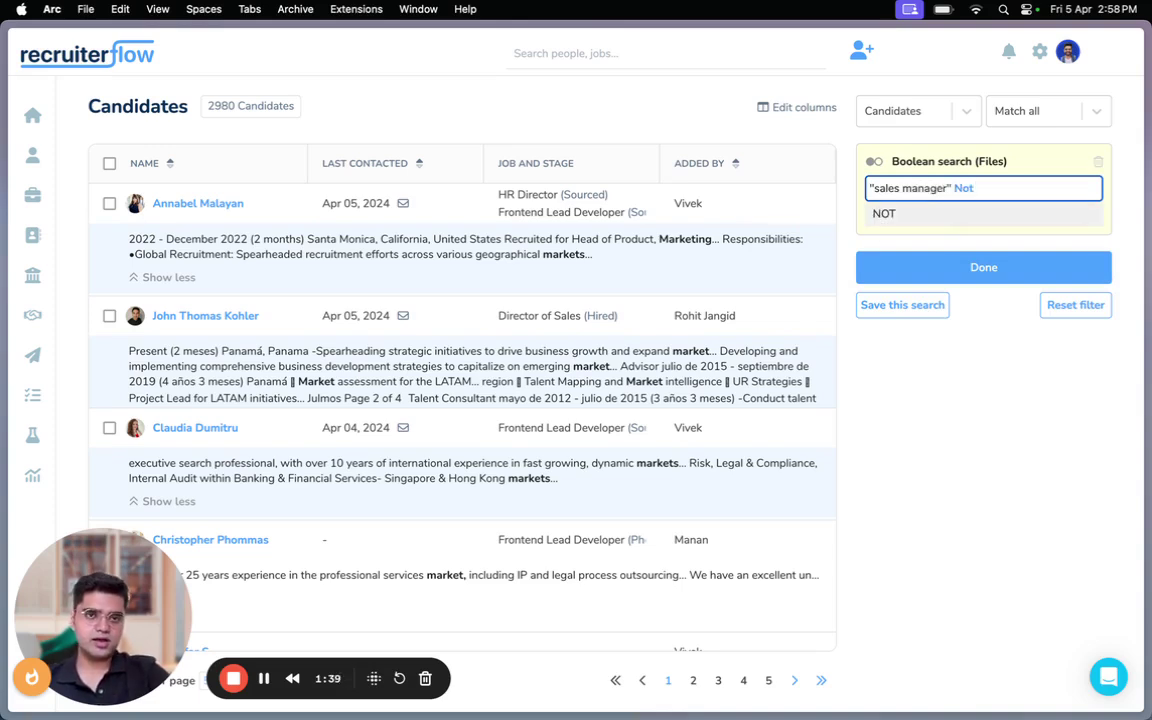
{"action": "left_click", "coordinate": [887, 215]}
{"action": "type", "text": "ret"}
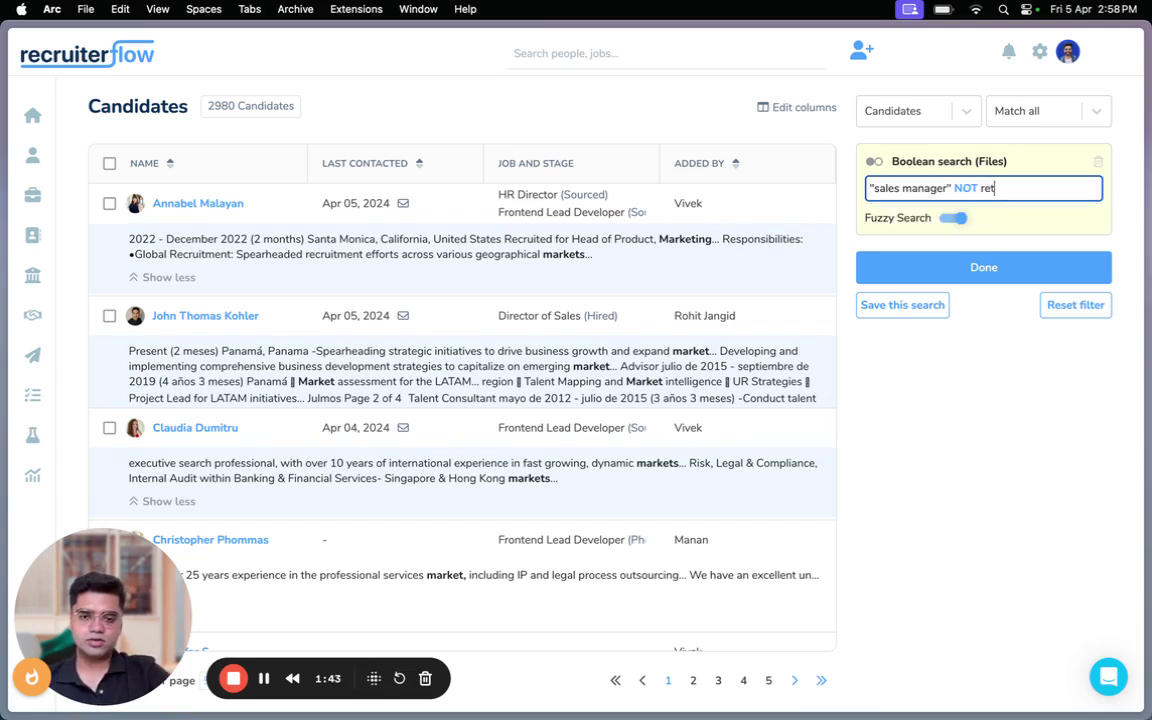
{"action": "type", "text": "ail"}
{"action": "left_click", "coordinate": [950, 222]}
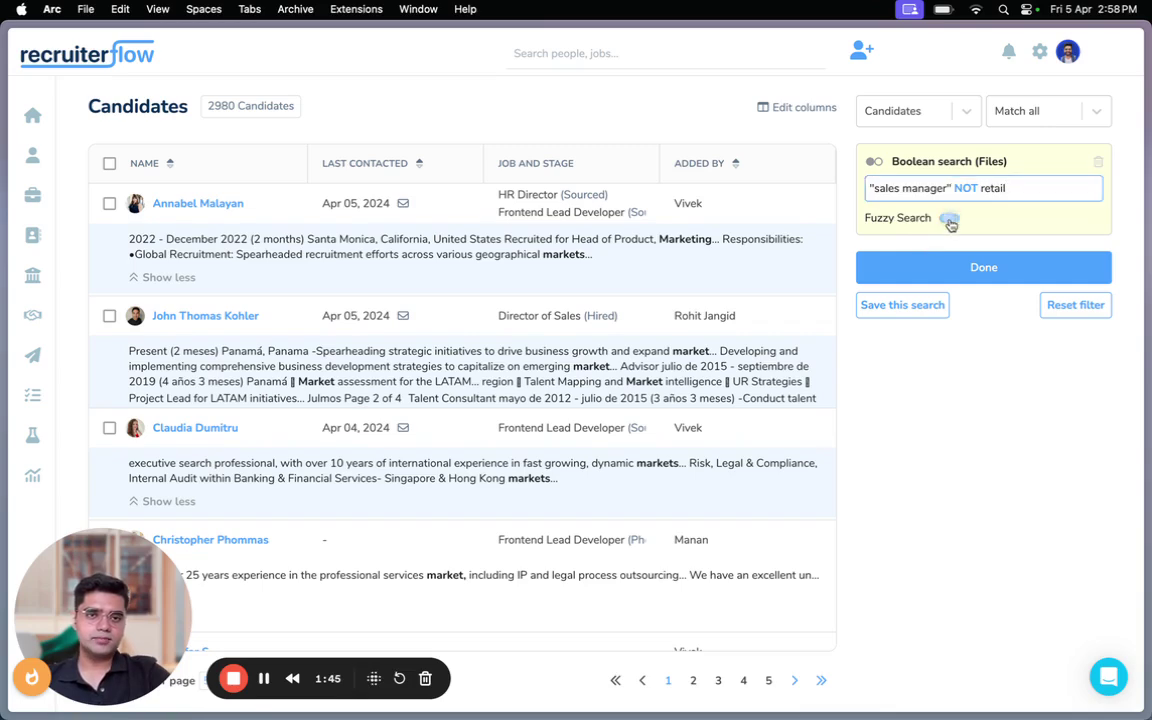
{"action": "left_click", "coordinate": [977, 270]}
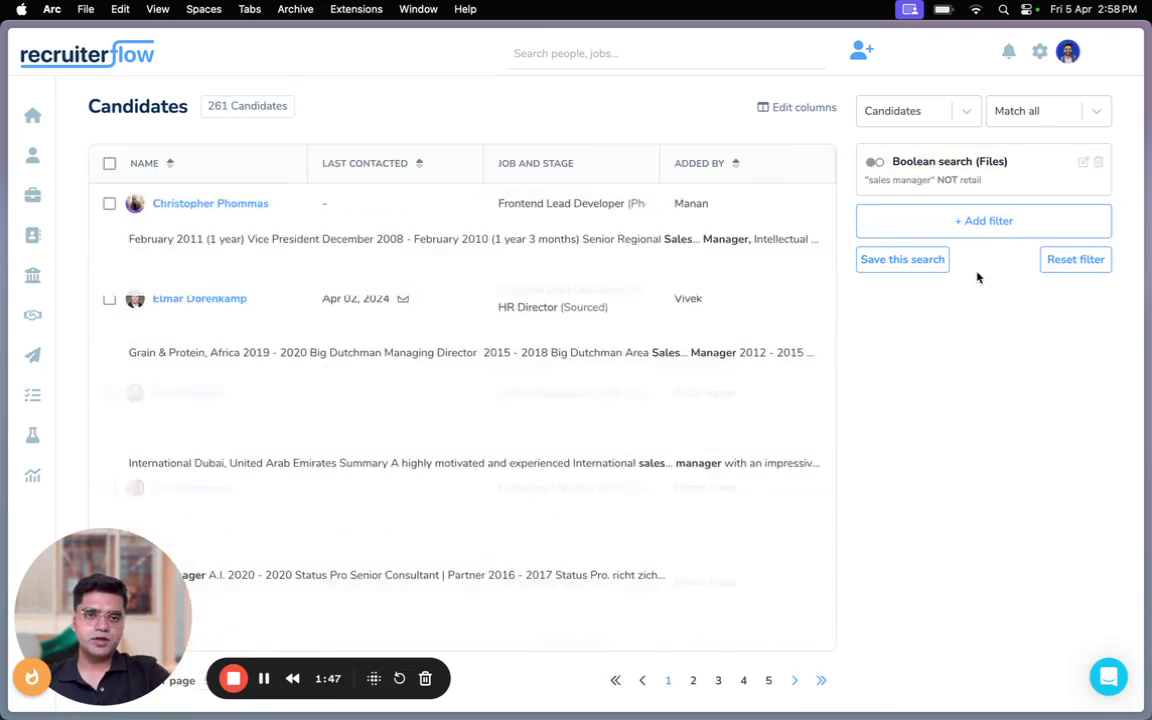
Expand the first three candidates' excerpts and look through the list of sales managers that excludes retail.
{"action": "left_click", "coordinate": [692, 250]}
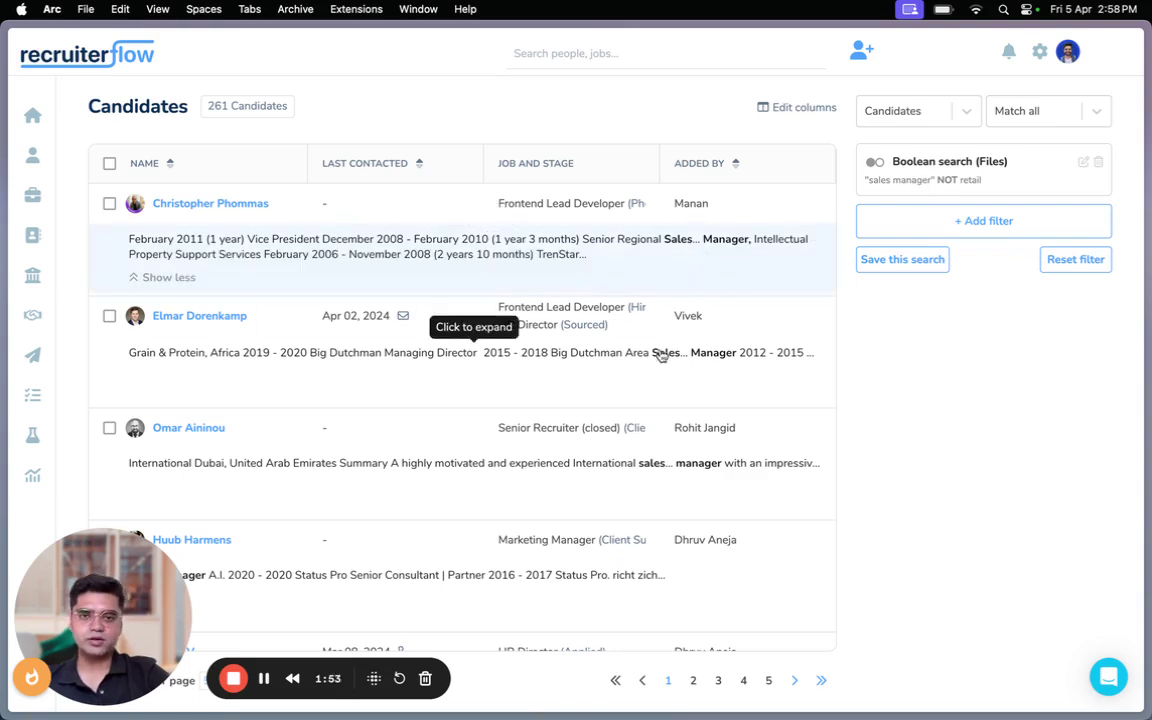
{"action": "left_click", "coordinate": [588, 322]}
{"action": "scroll", "coordinate": [508, 415], "scroll_direction": "down", "scroll_amount": 1}
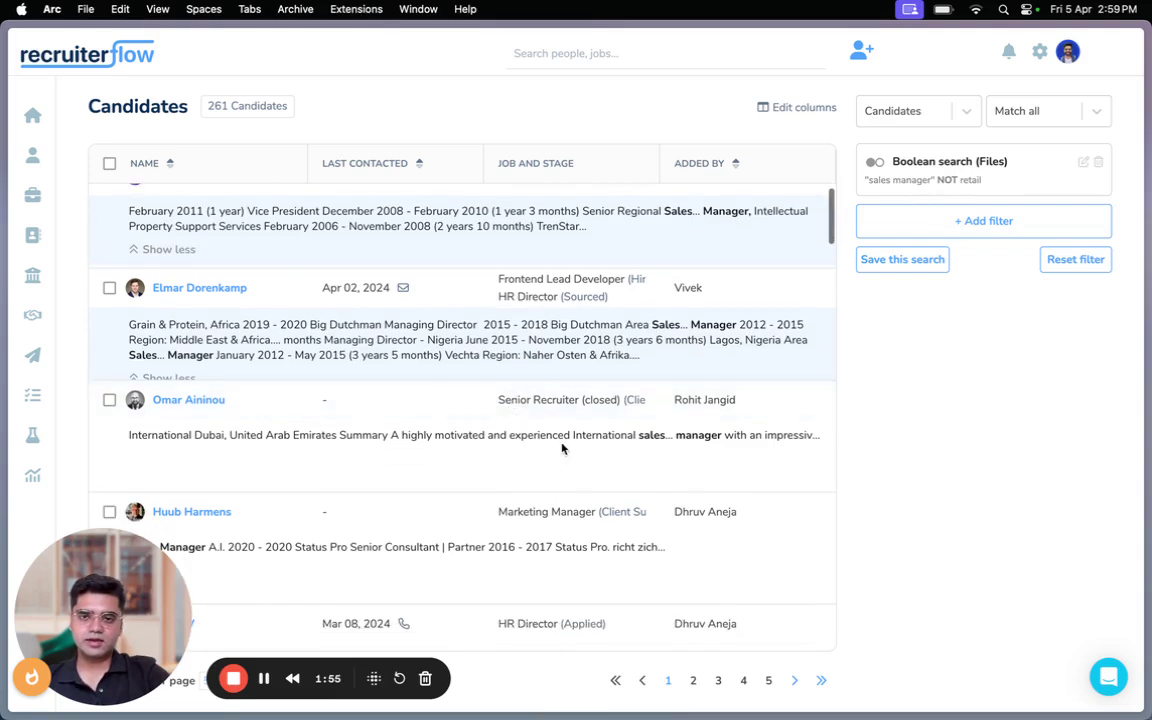
{"action": "left_click", "coordinate": [510, 445]}
{"action": "scroll", "coordinate": [511, 450], "scroll_direction": "down", "scroll_amount": 2}
{"action": "scroll", "coordinate": [560, 505], "scroll_direction": "down", "scroll_amount": 2}
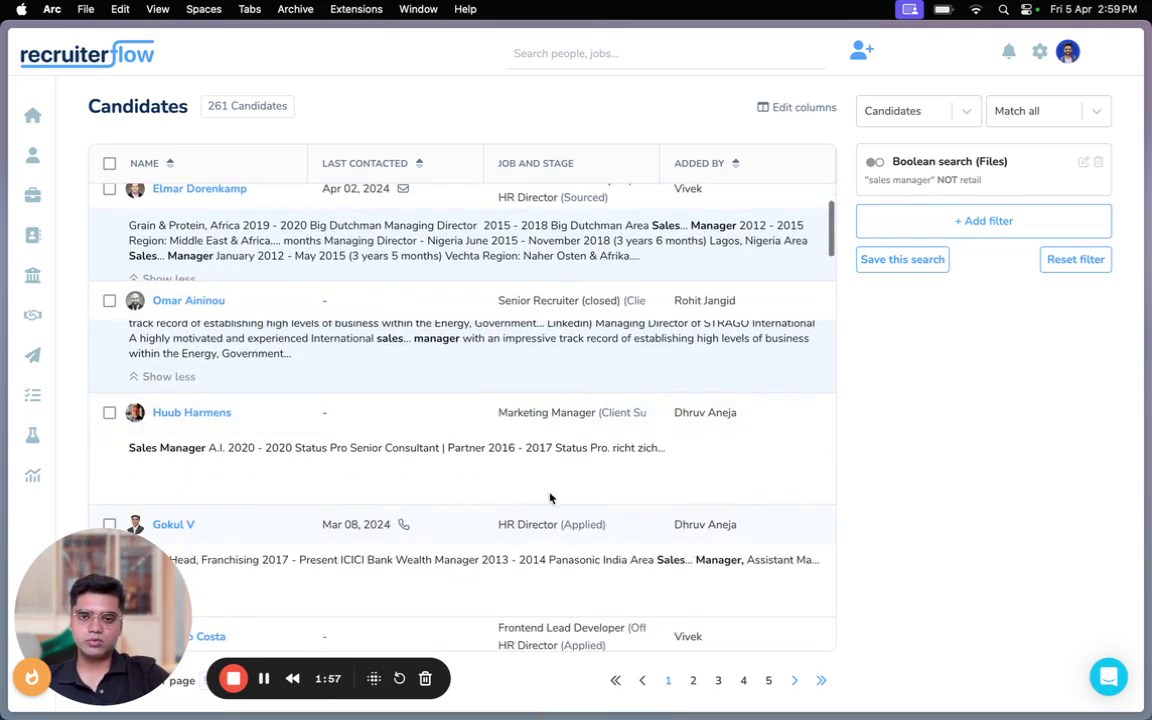
{"action": "scroll", "coordinate": [535, 473], "scroll_direction": "up", "scroll_amount": 3}
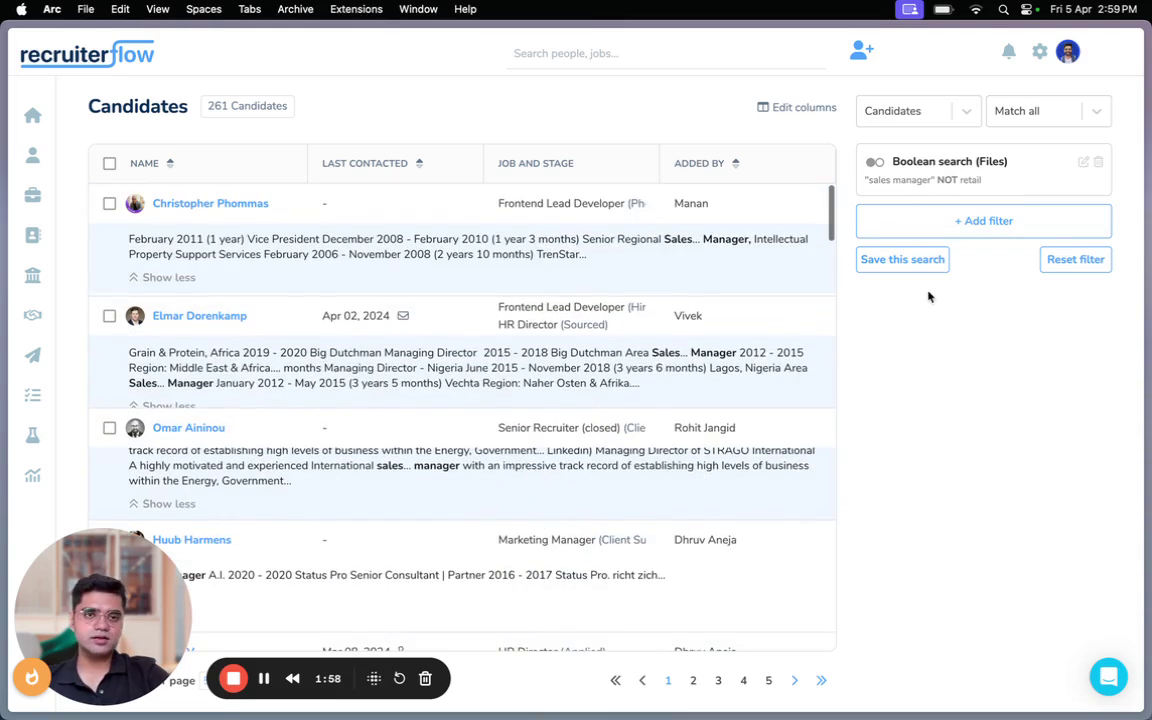
Change the Boolean query to "sales manager" AND retail and apply the filter.
{"action": "left_click", "coordinate": [957, 182]}
{"action": "key", "text": "BackSpace"}
{"action": "key", "text": "BackSpace"}
{"action": "key", "text": "BackSpace"}
{"action": "key", "text": "BackSpace"}
{"action": "key", "text": "BackSpace"}
{"action": "key", "text": "BackSpace"}
{"action": "key", "text": "BackSpace"}
{"action": "key", "text": "BackSpace"}
{"action": "key", "text": "BackSpace"}
{"action": "key", "text": "BackSpace"}
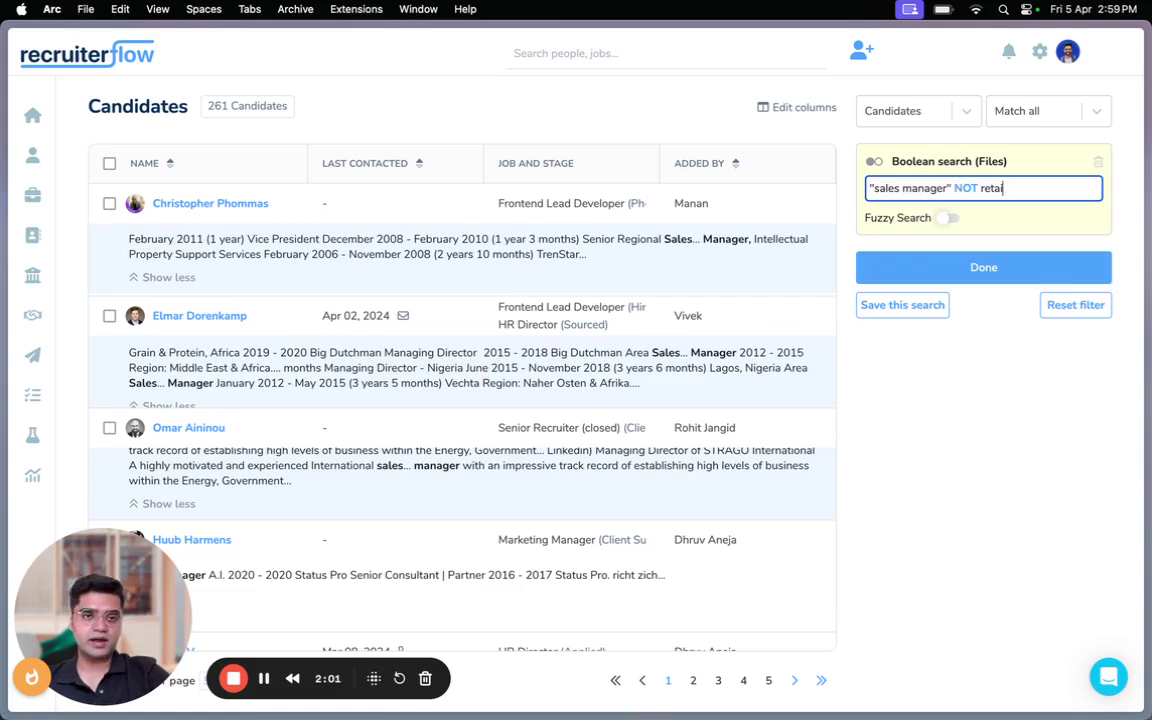
{"action": "key", "text": "BackSpace"}
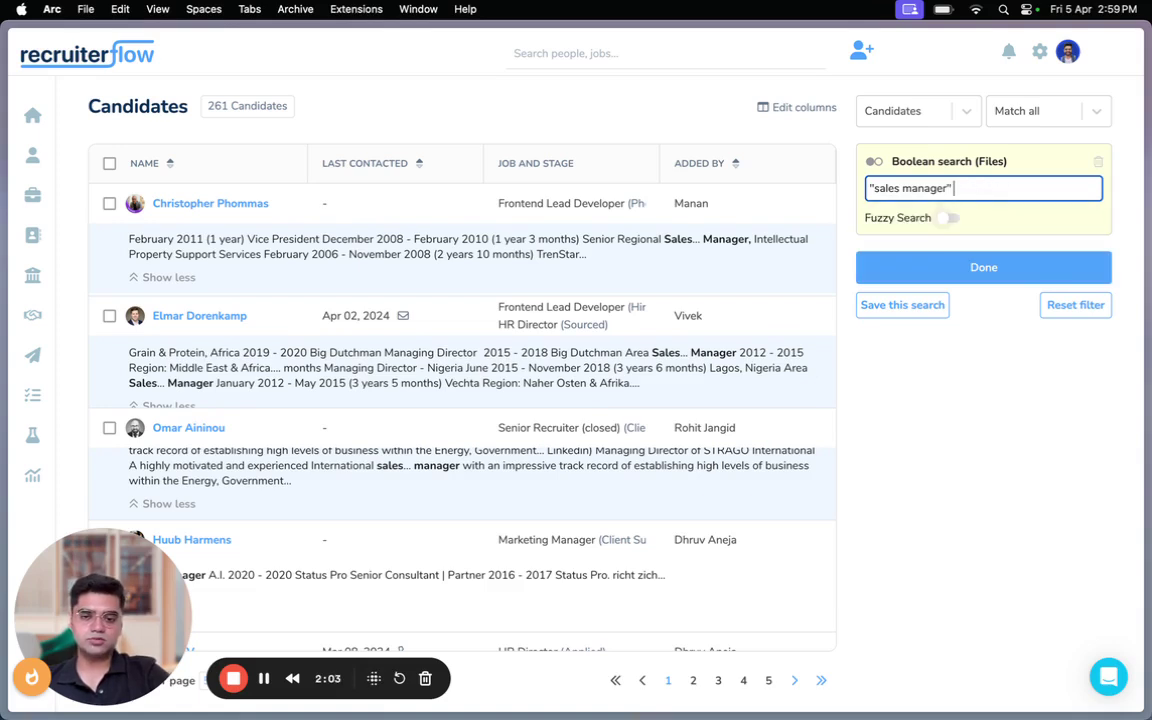
{"action": "type", "text": "AN"}
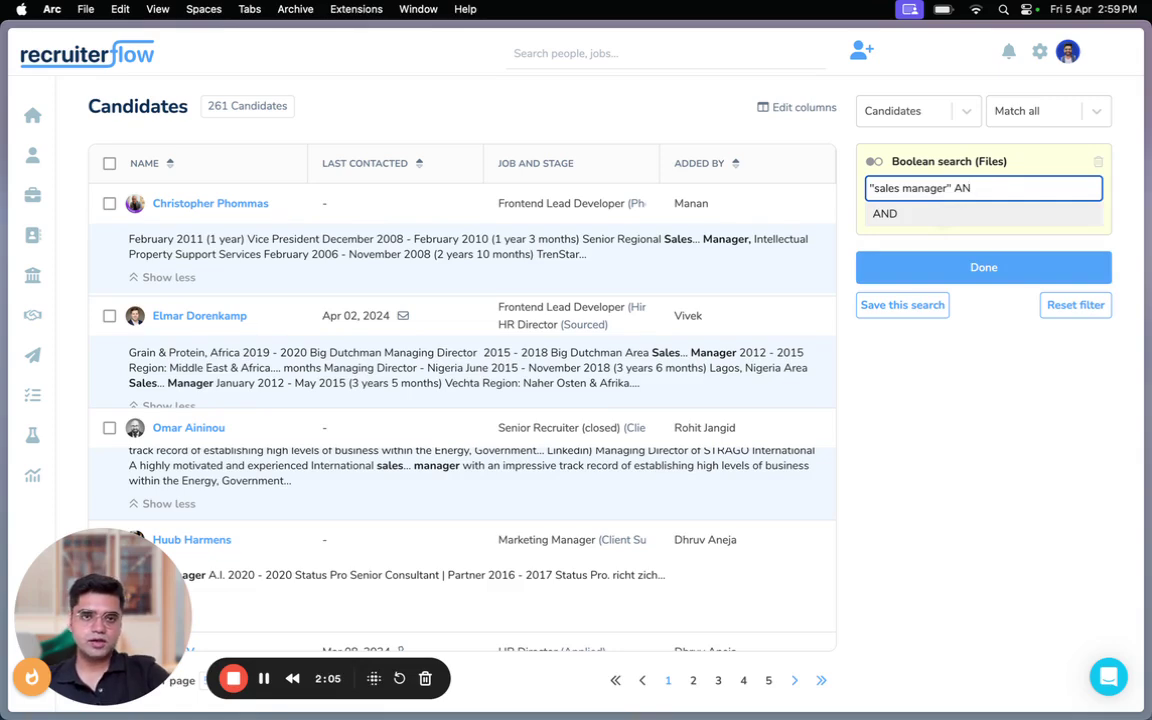
{"action": "type", "text": "D retail"}
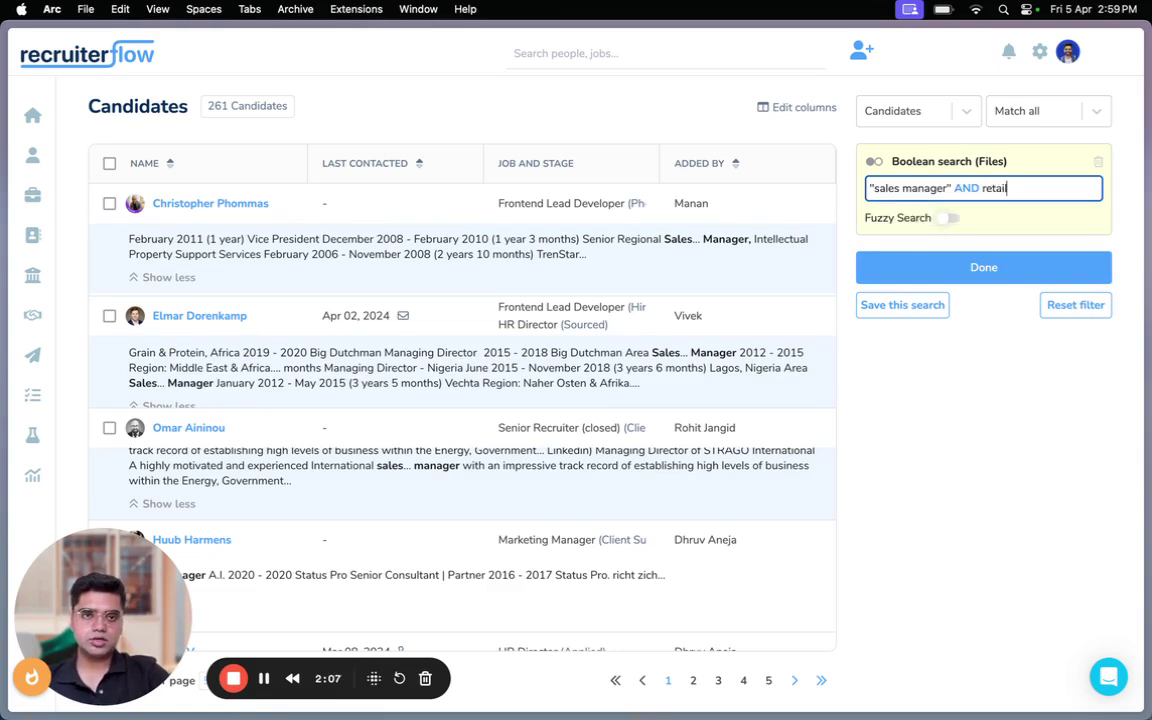
{"action": "left_click", "coordinate": [990, 267]}
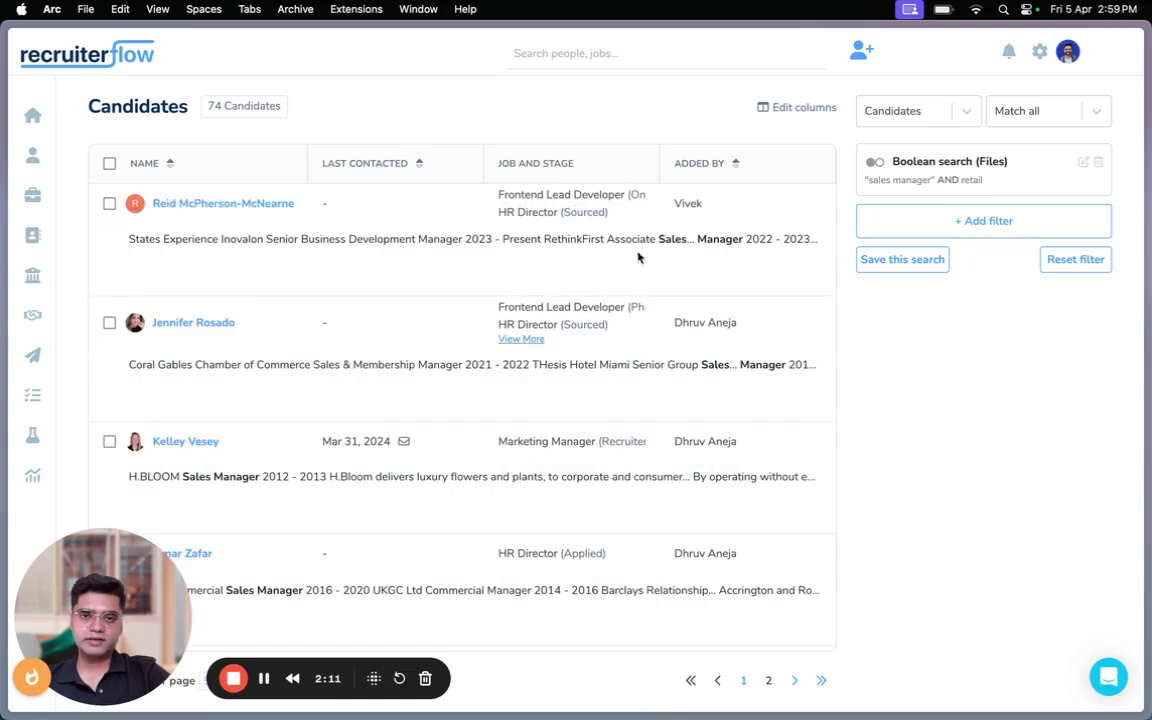
Expand the first two candidates' excerpts to check for both "sales manager" and retail.
{"action": "mouse_move", "coordinate": [640, 240]}
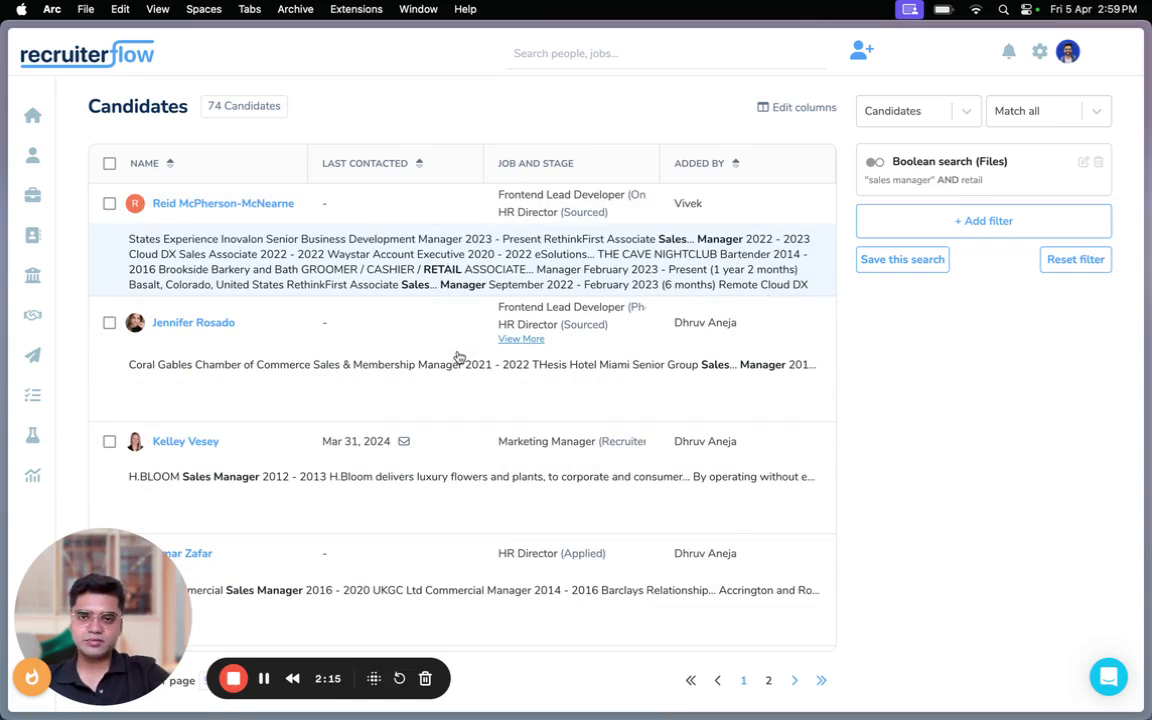
{"action": "mouse_move", "coordinate": [404, 332]}
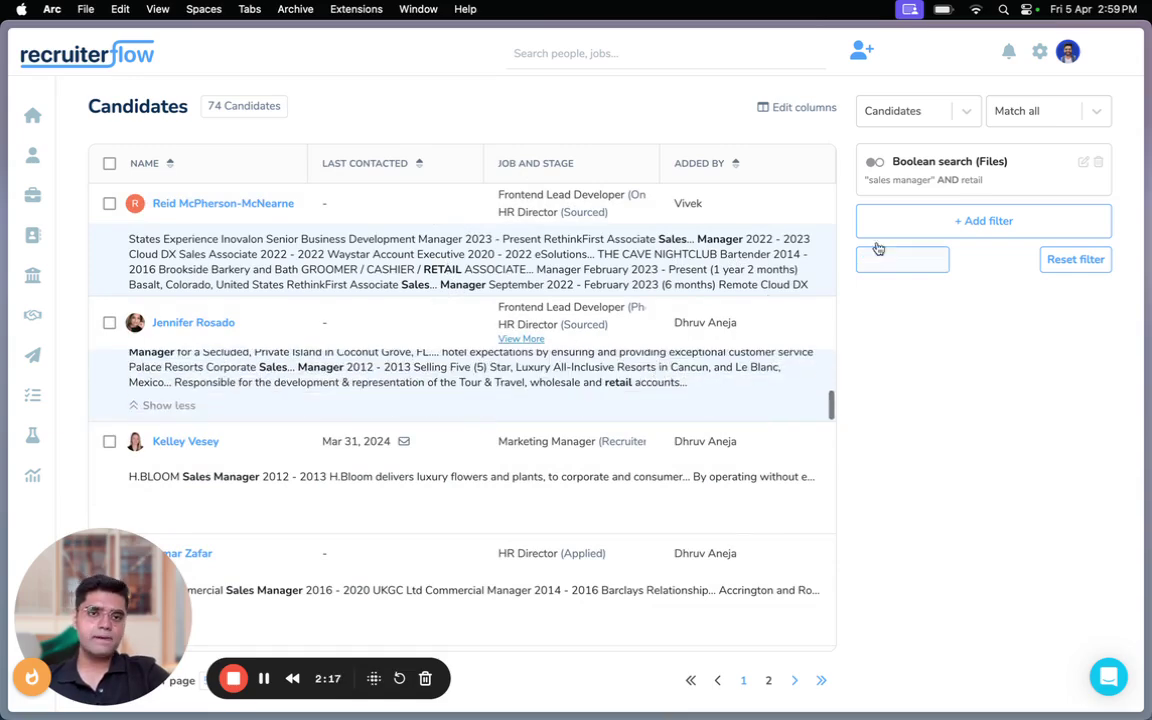
Replace the Boolean query with (sales OR marketing) manager NOT retail and apply the filter.
{"action": "left_click", "coordinate": [920, 182]}
{"action": "key", "text": "BackSpace"}
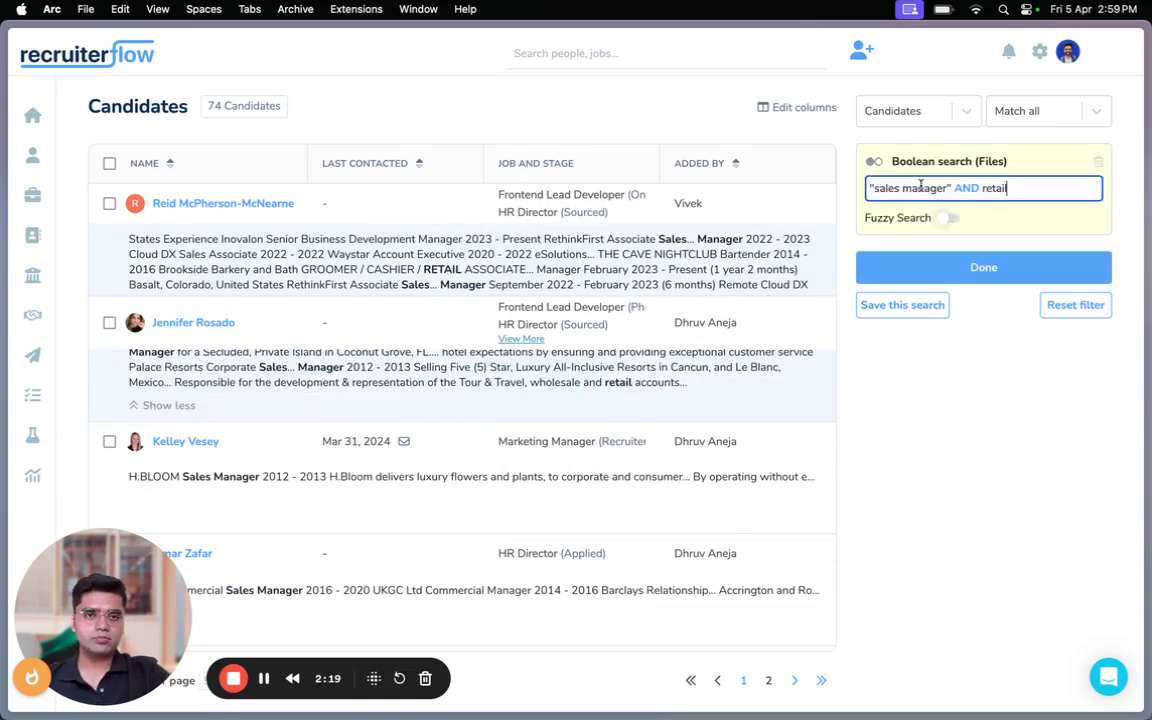
{"action": "key", "text": "super+a"}
{"action": "key", "text": "BackSpace"}
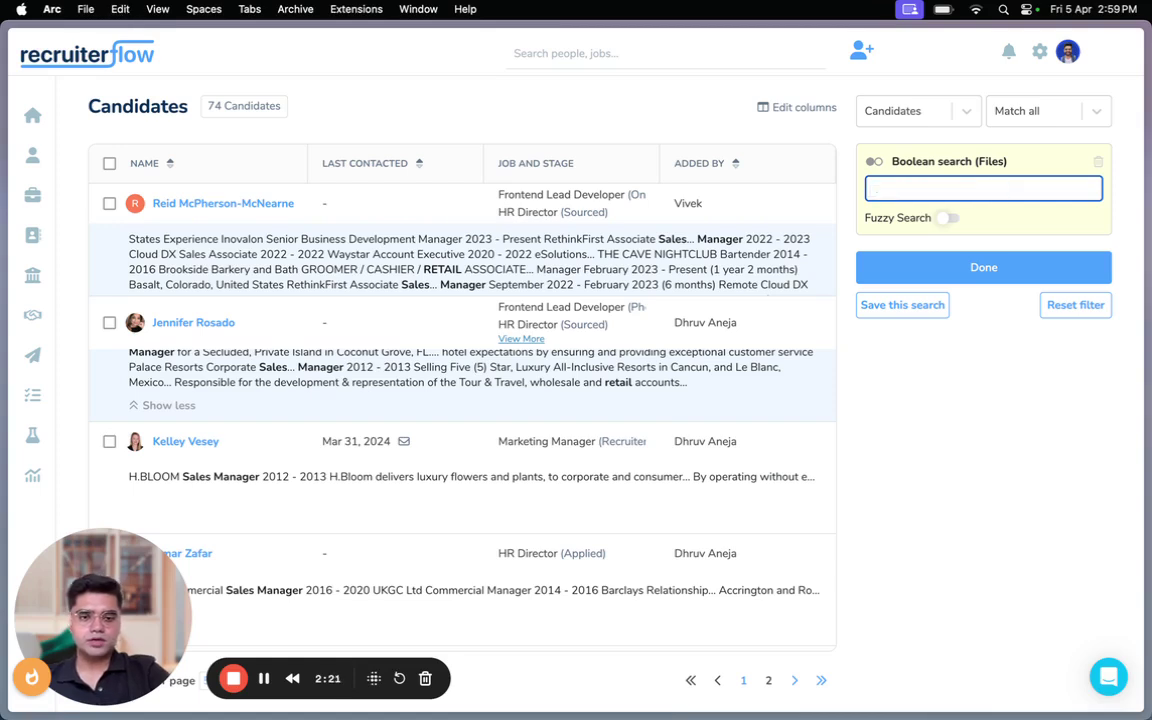
{"action": "type", "text": "(sales "}
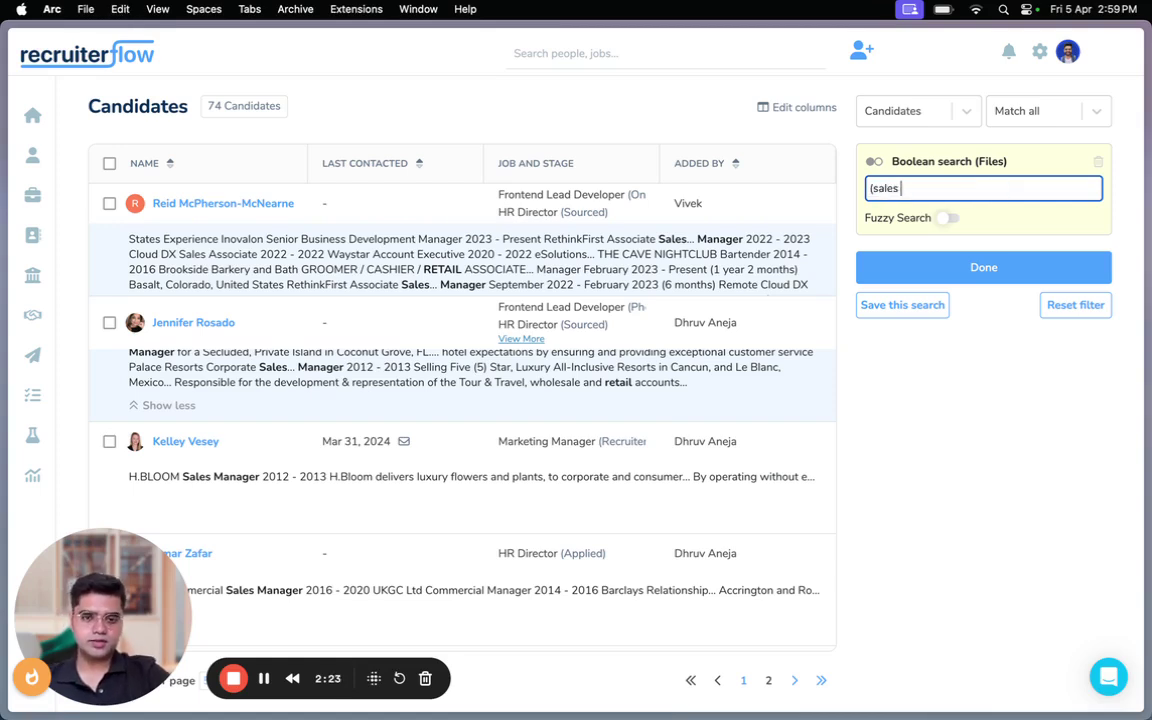
{"action": "type", "text": "or market"}
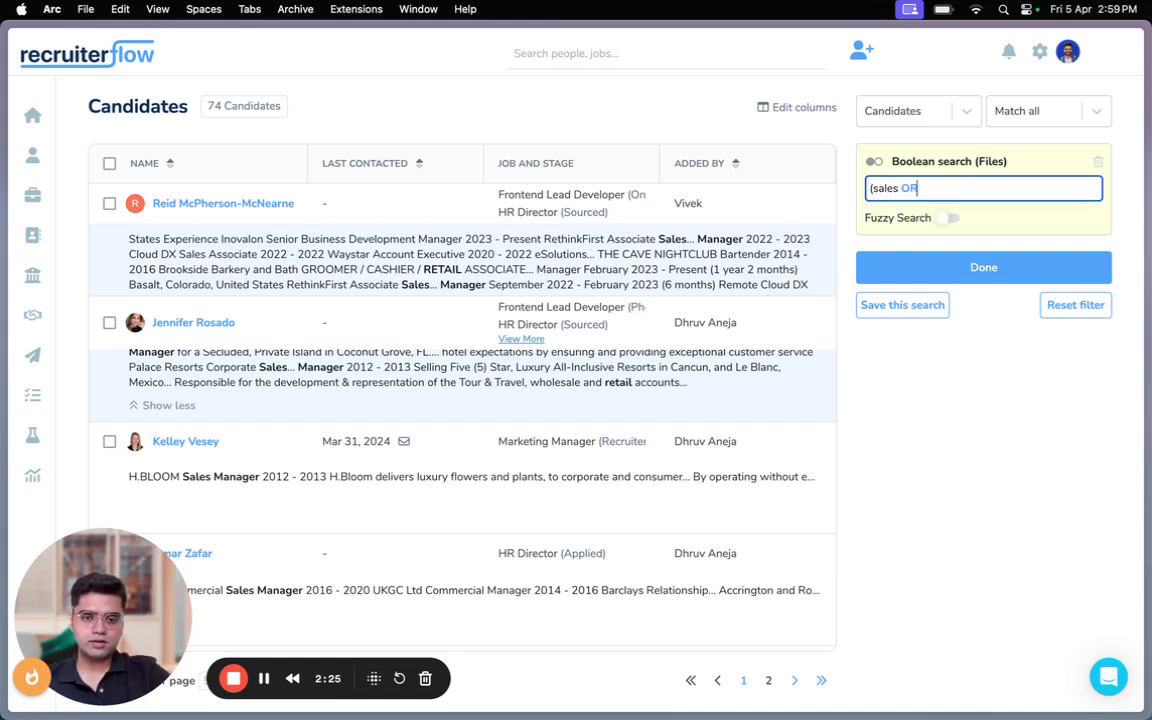
{"action": "type", "text": "ing"}
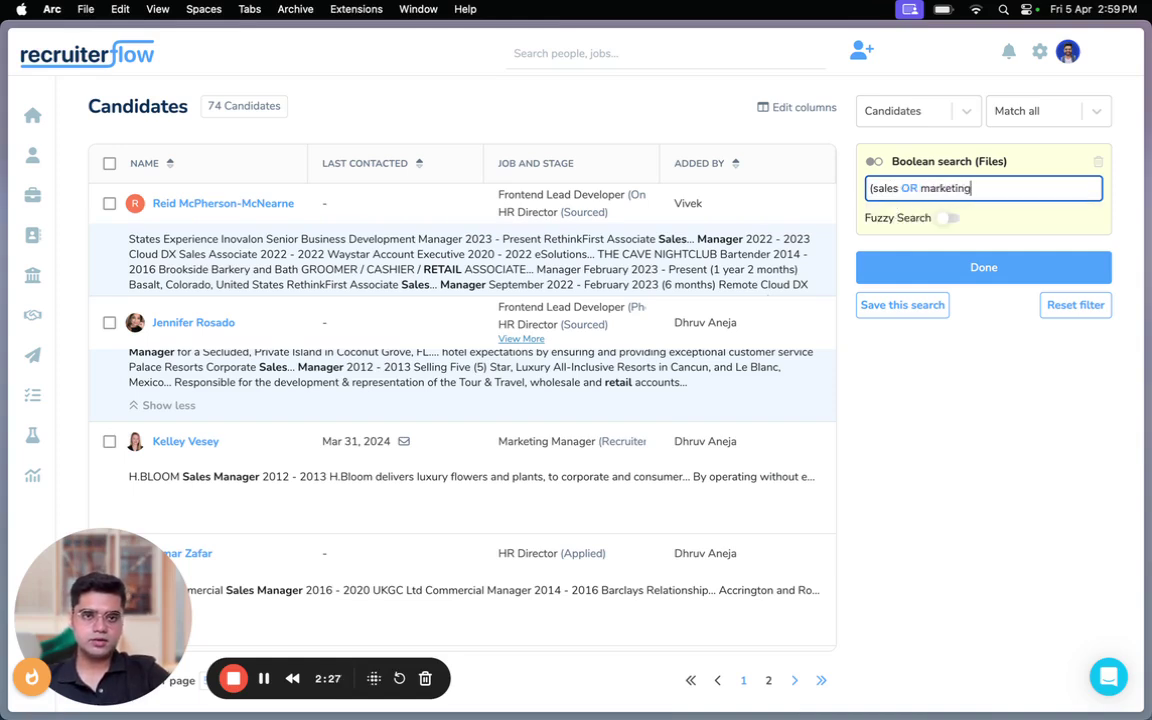
{"action": "type", "text": ") manage"}
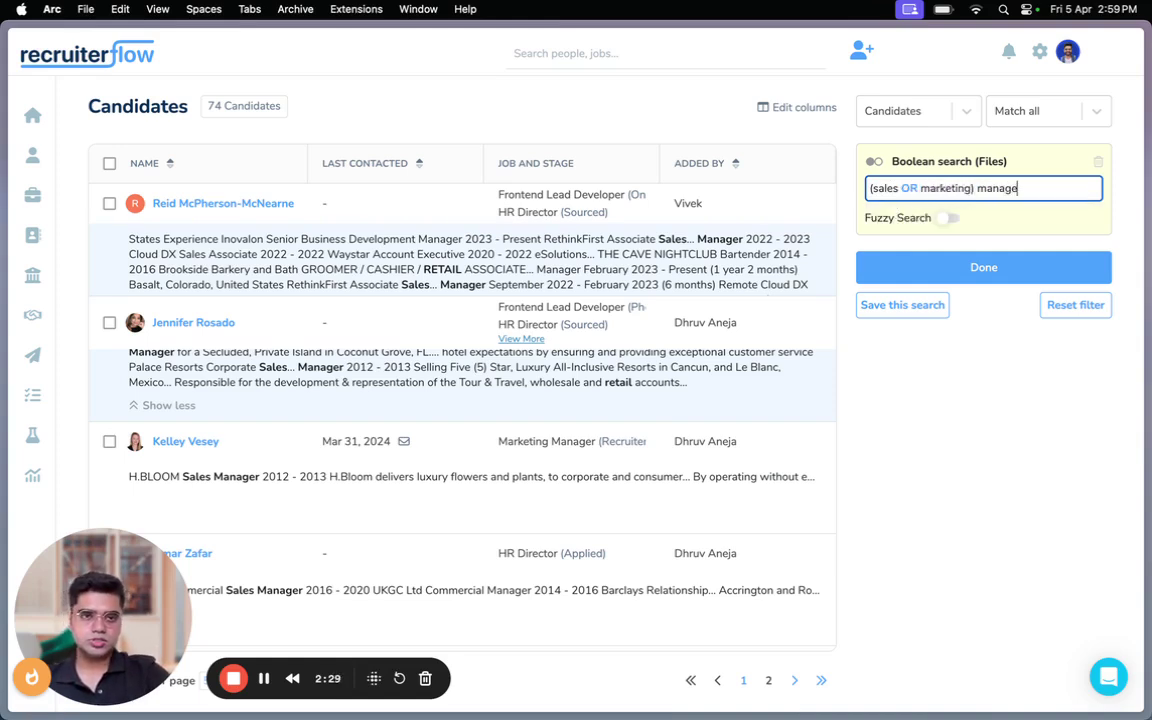
{"action": "type", "text": "r NOT "}
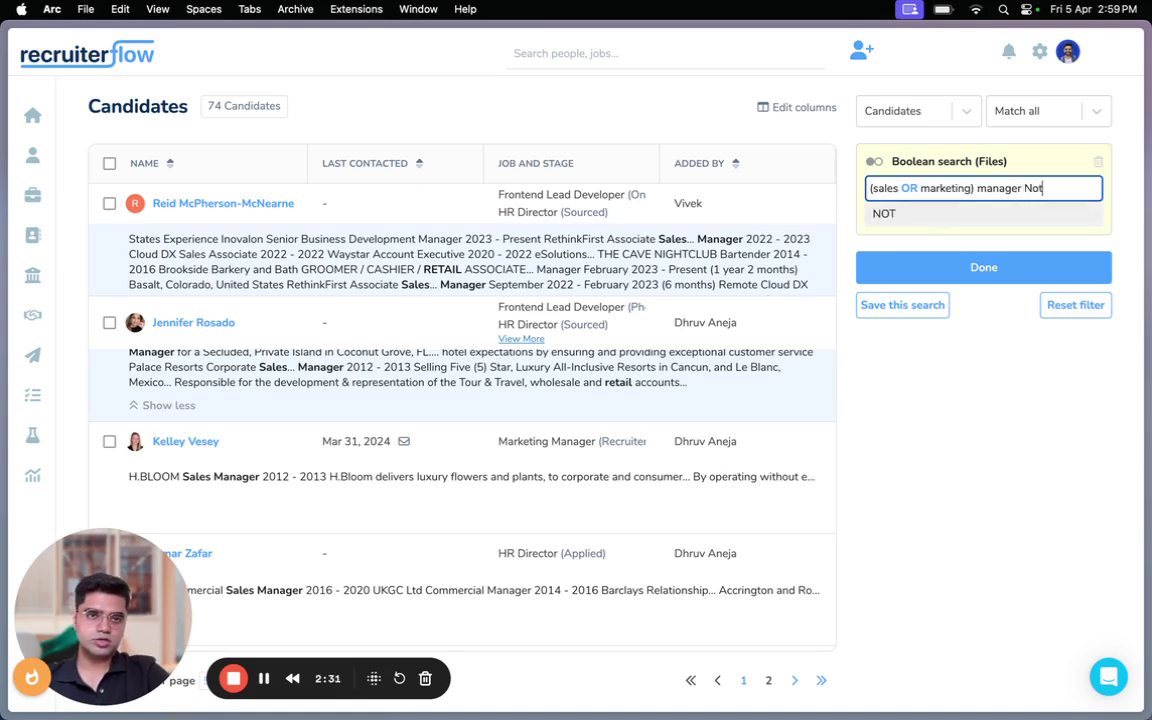
{"action": "type", "text": "retail"}
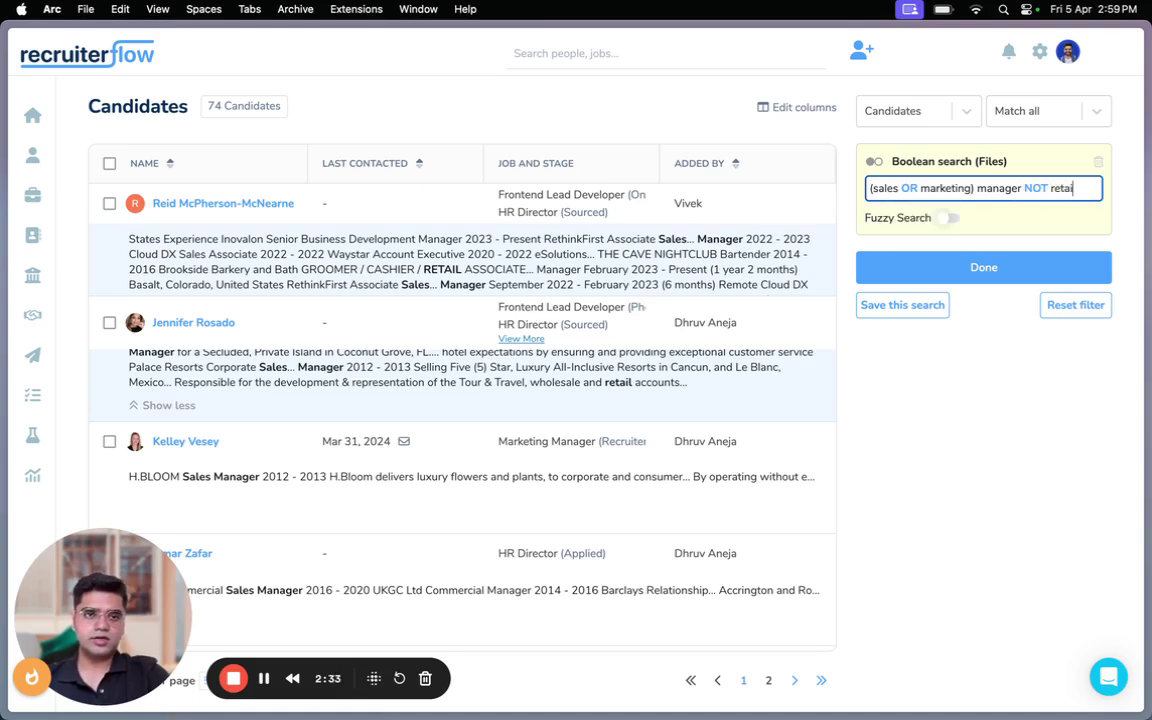
{"action": "left_click", "coordinate": [972, 268]}
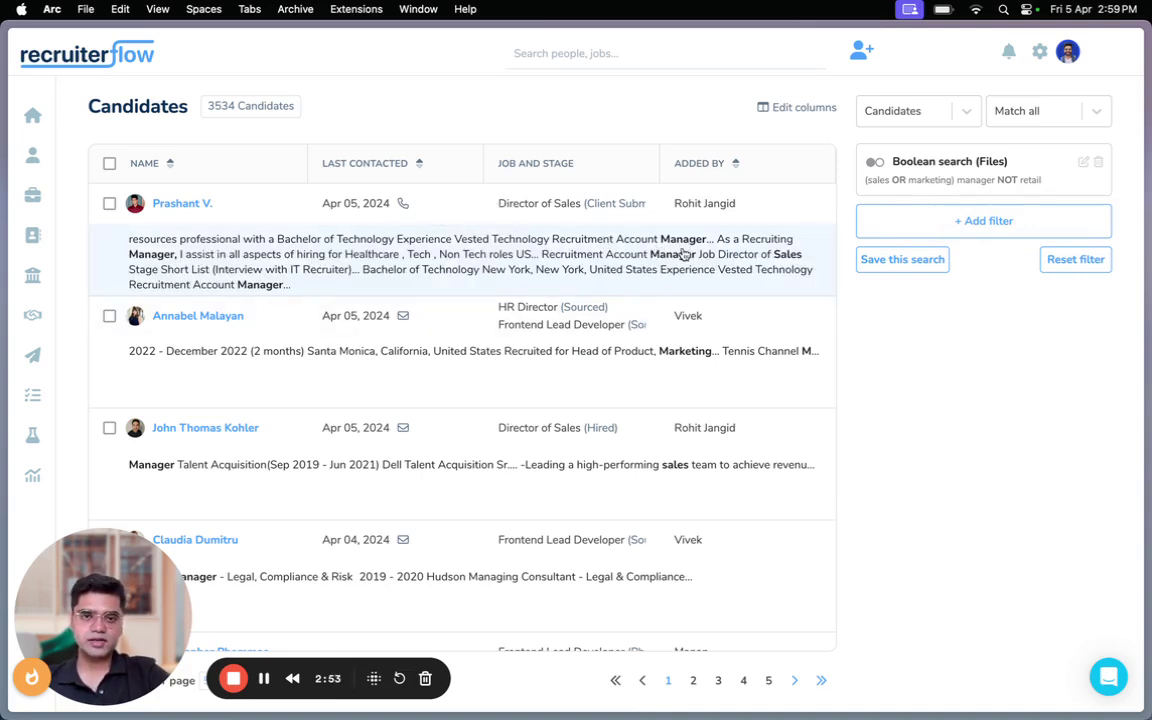
Expand the second and third candidates' excerpts to check how they match sales or marketing together with manager.
{"action": "left_click", "coordinate": [462, 353]}
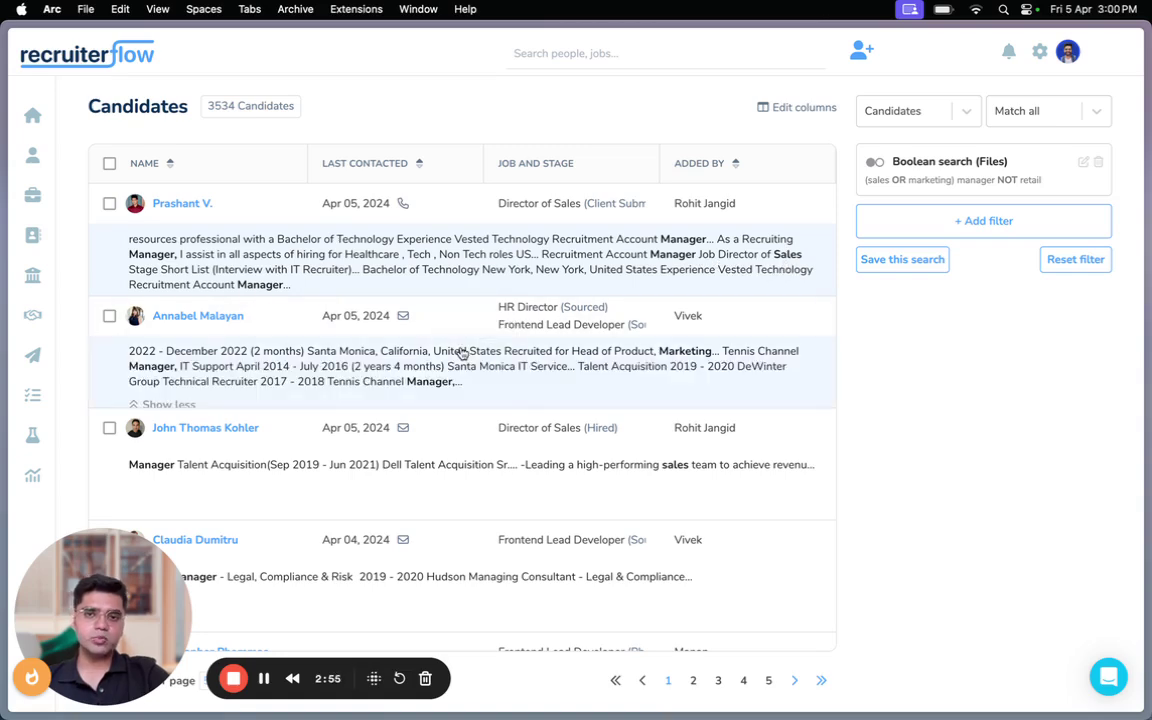
{"action": "left_click", "coordinate": [470, 465]}
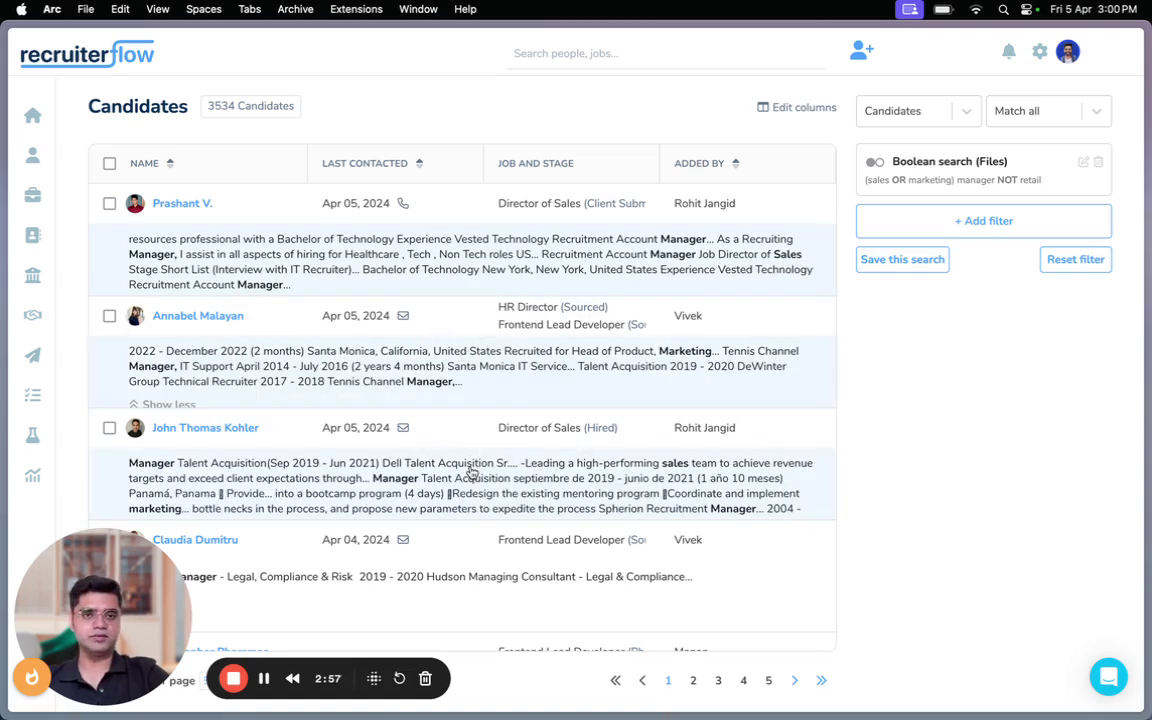